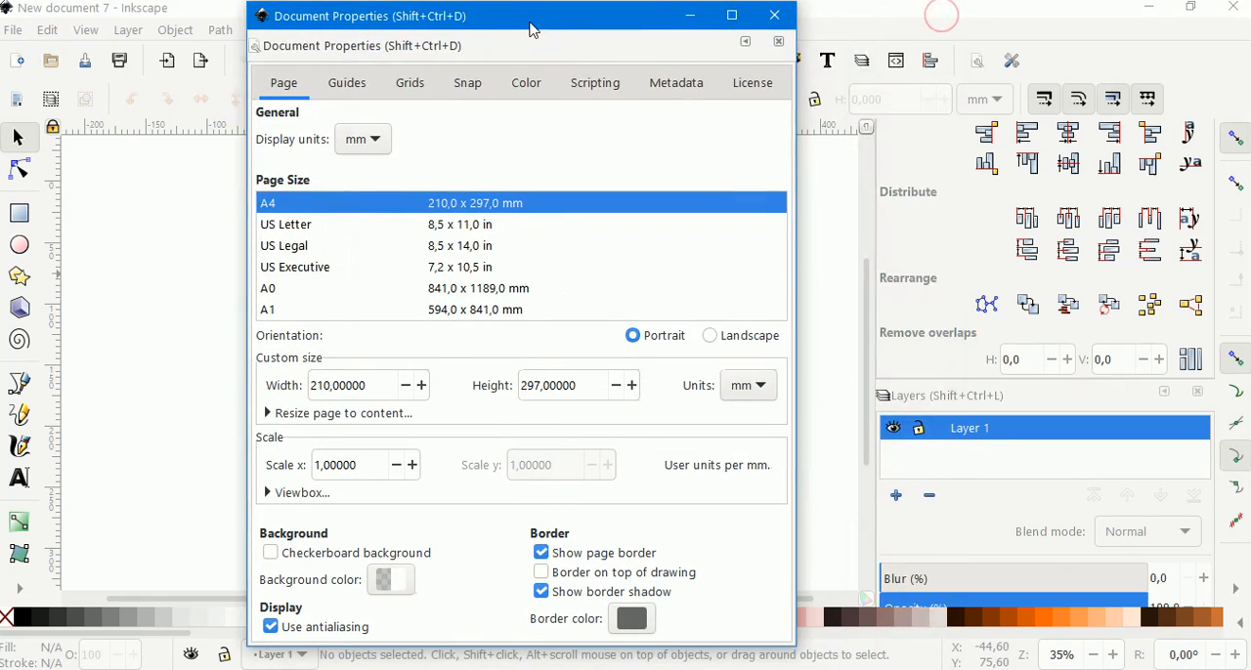
Set the document's display units and custom size units to px.
left_click(371, 141)
left_click(344, 200)
left_click(737, 389)
left_click(737, 447)
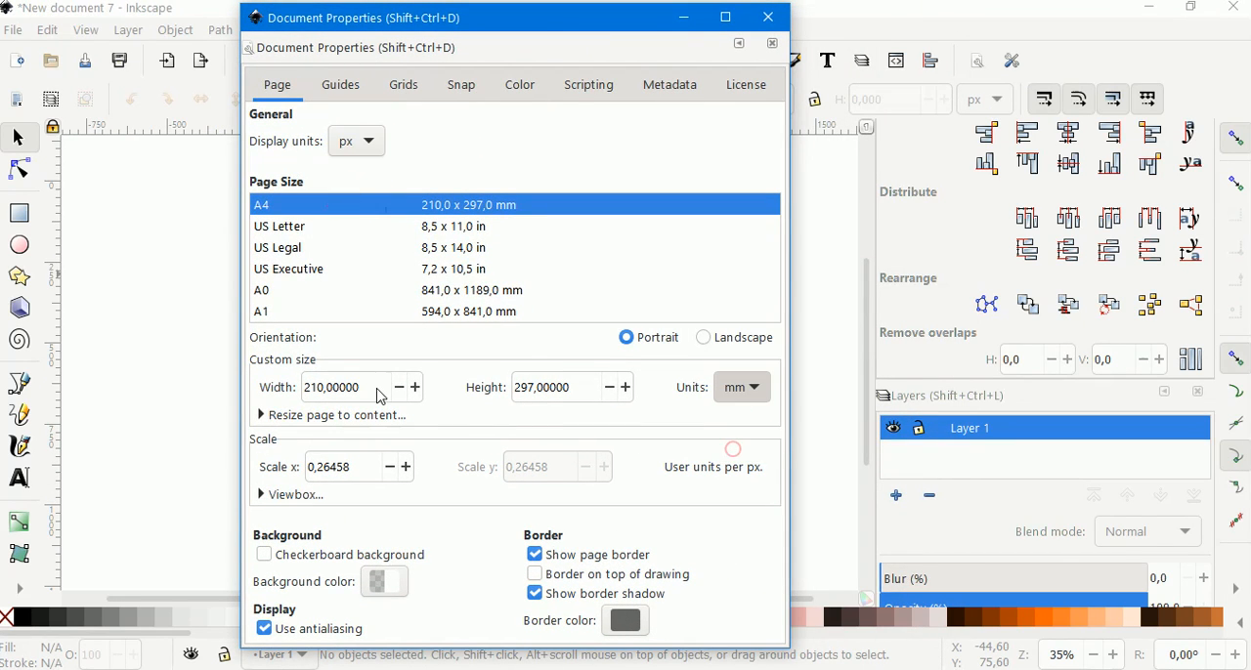
Set the page size to 1280 × 720 px and close Document Properties.
left_click_drag(362, 387, 258, 393)
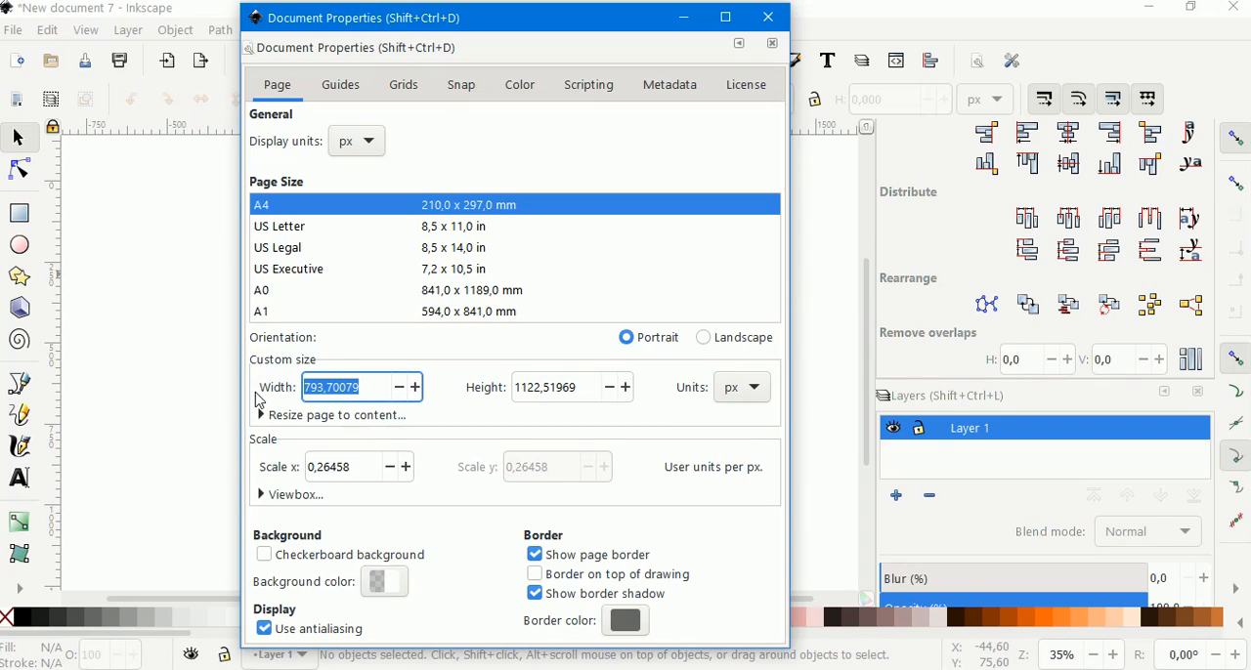
type("1280")
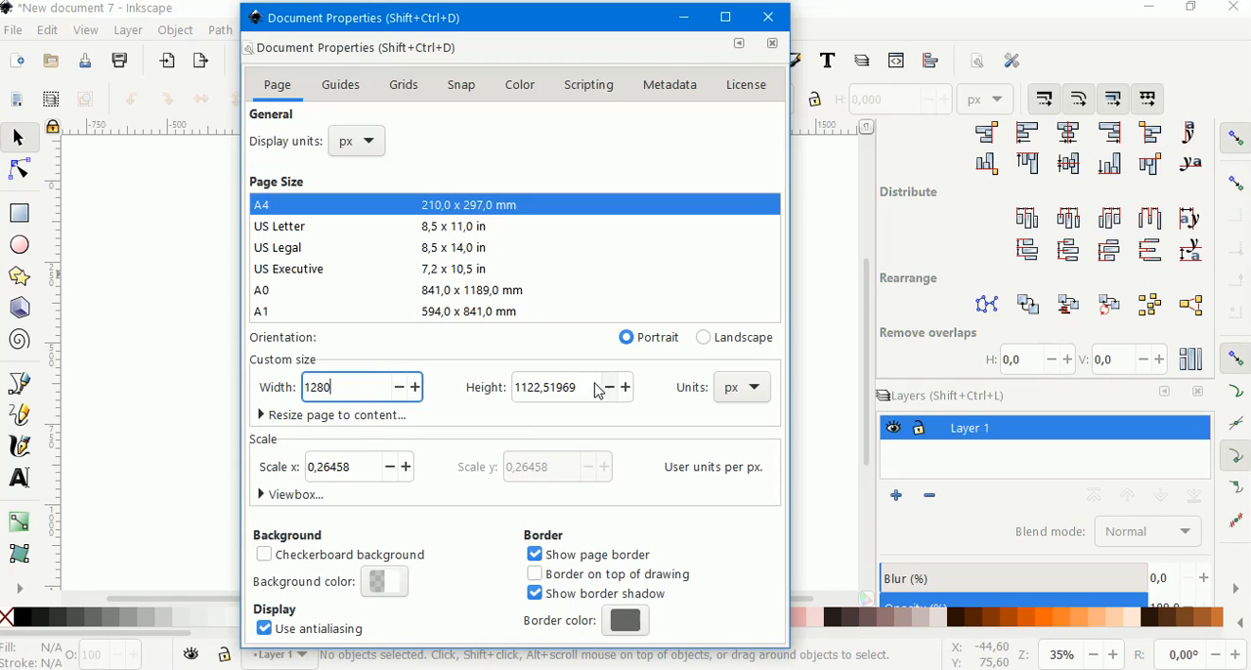
key("Tab")
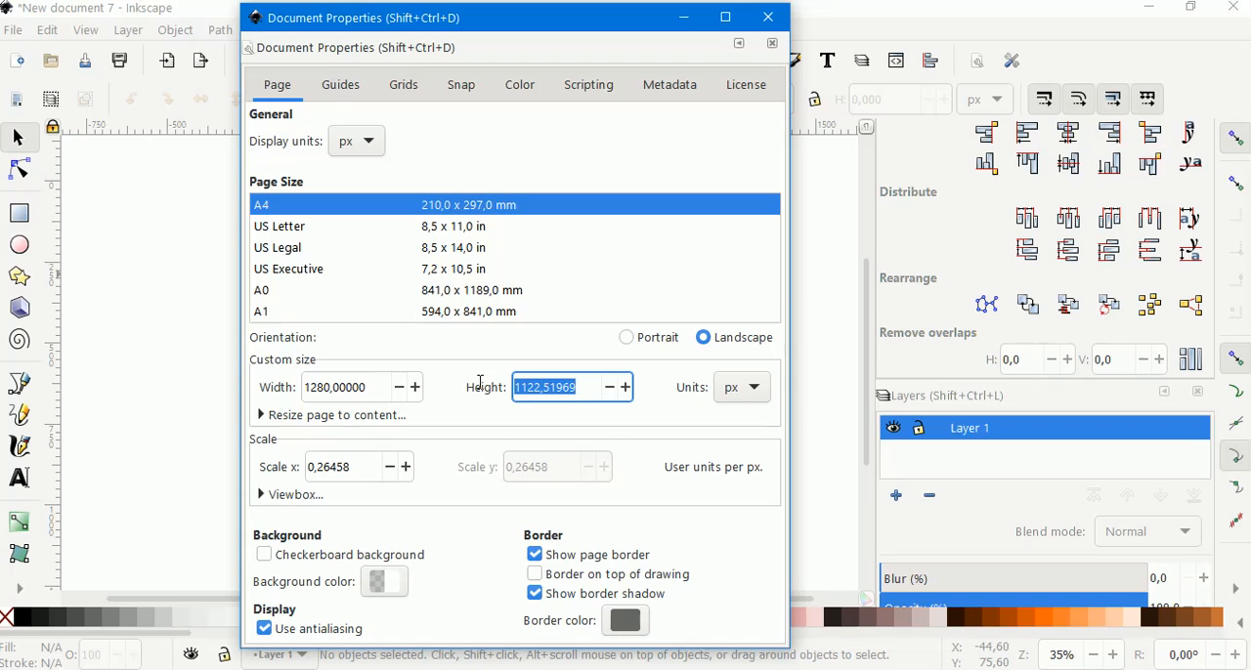
type("720")
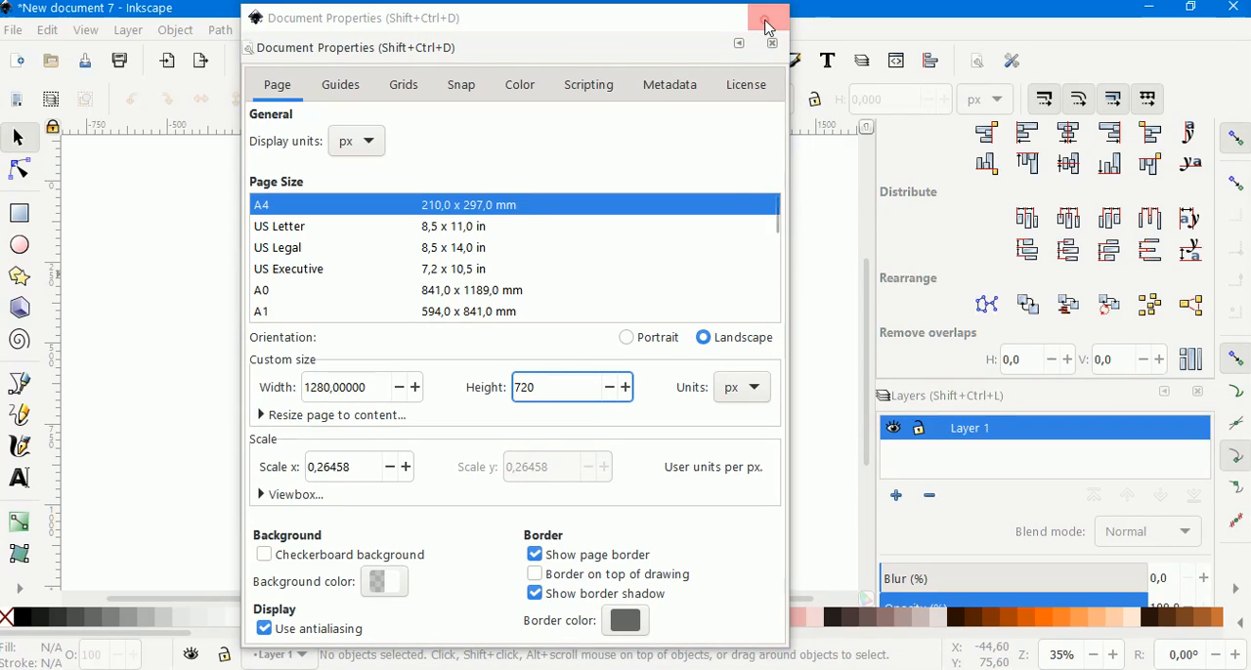
left_click(768, 16)
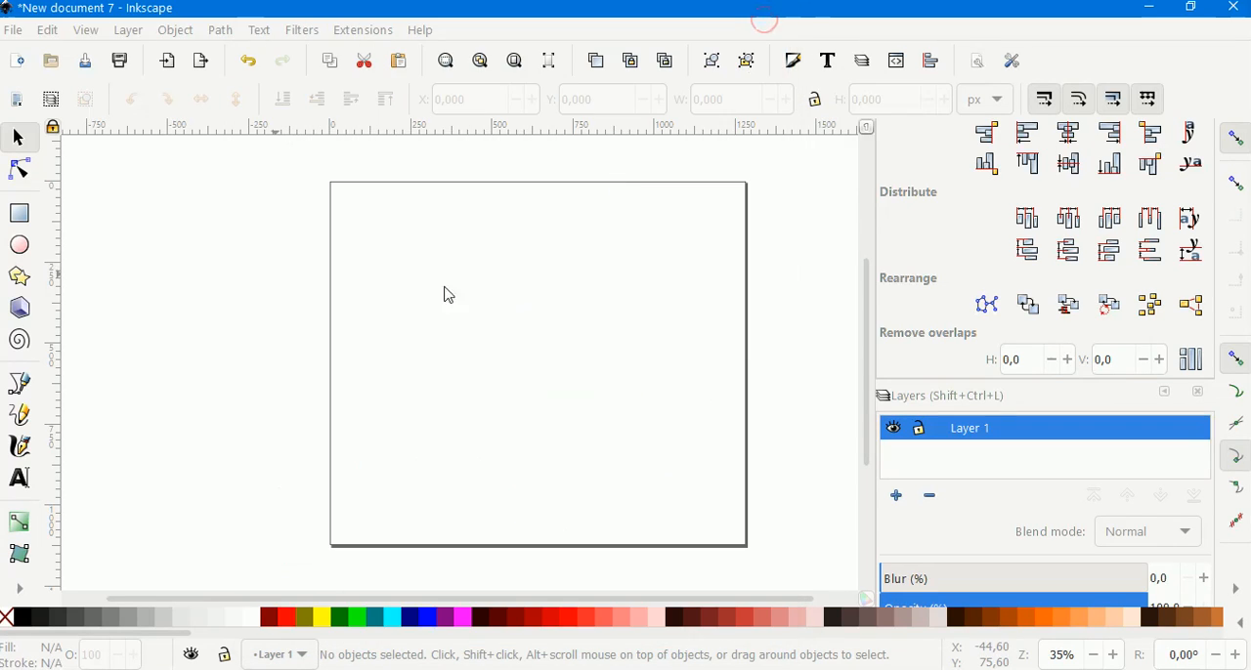
Import the image tree-2916763_960_720.jpg, embedding it in the document.
left_click(14, 33)
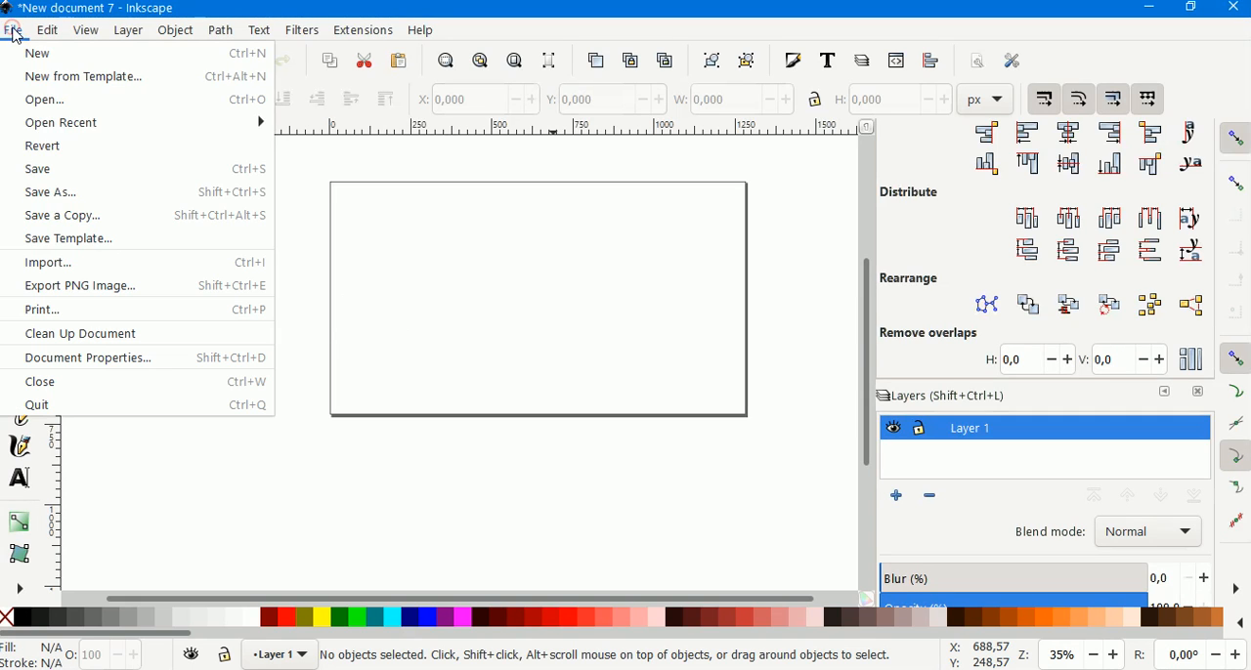
left_click(52, 262)
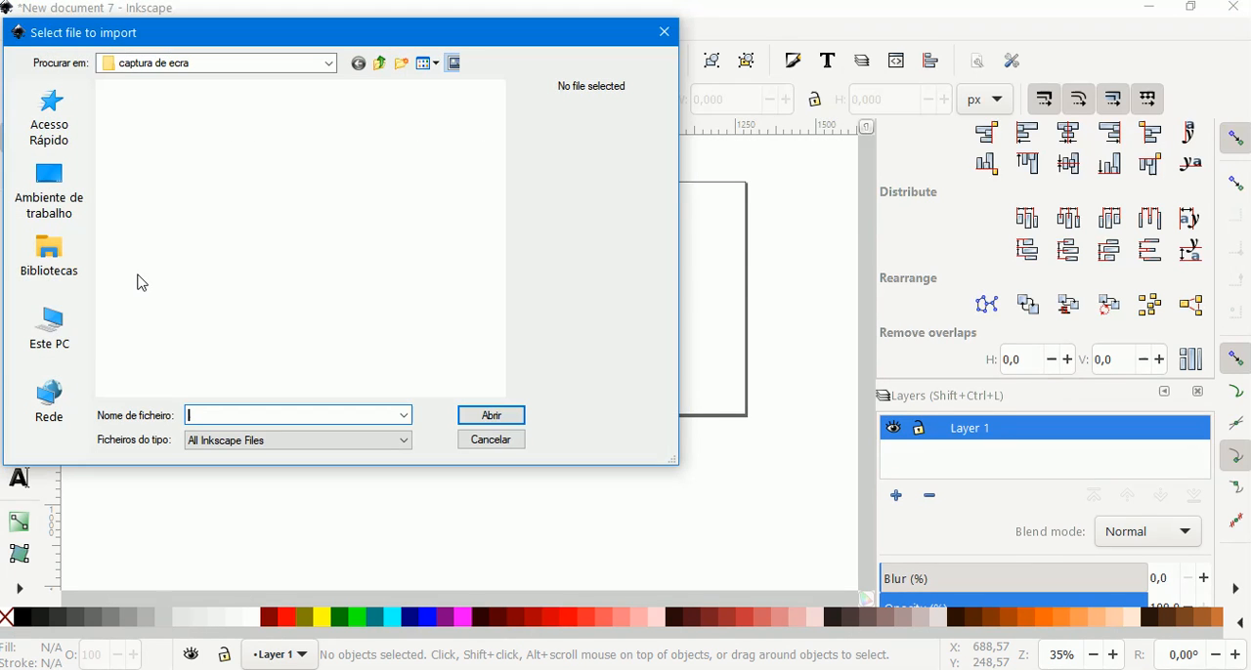
left_click(332, 136)
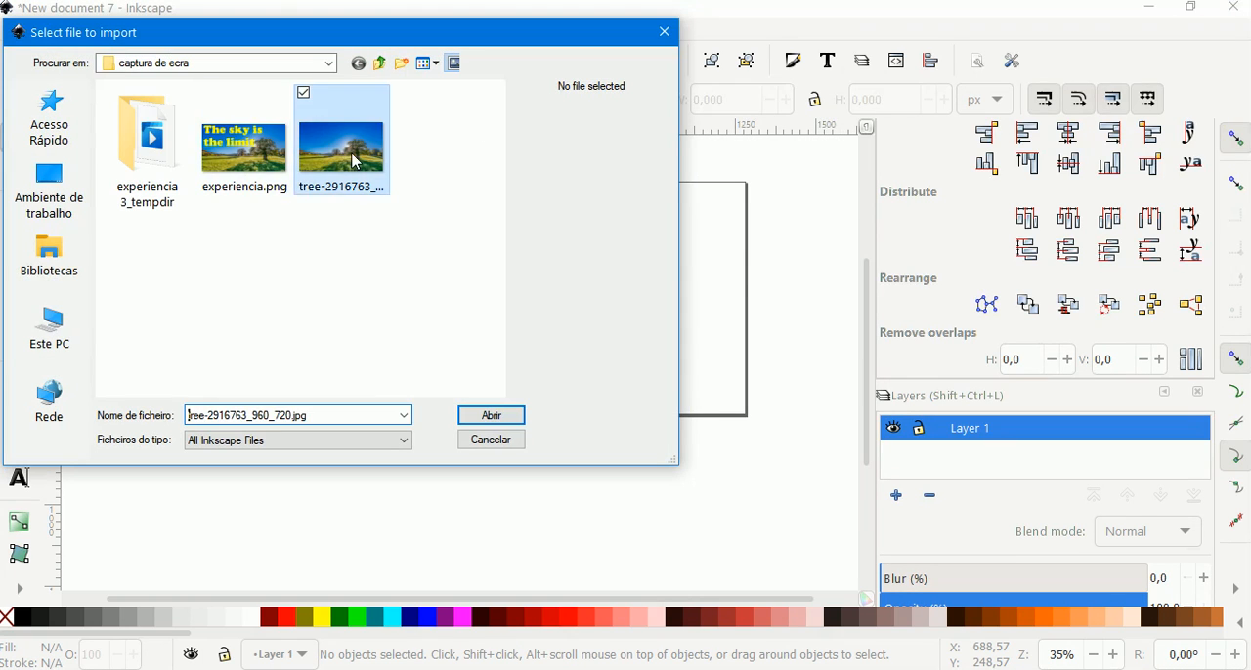
left_click(492, 415)
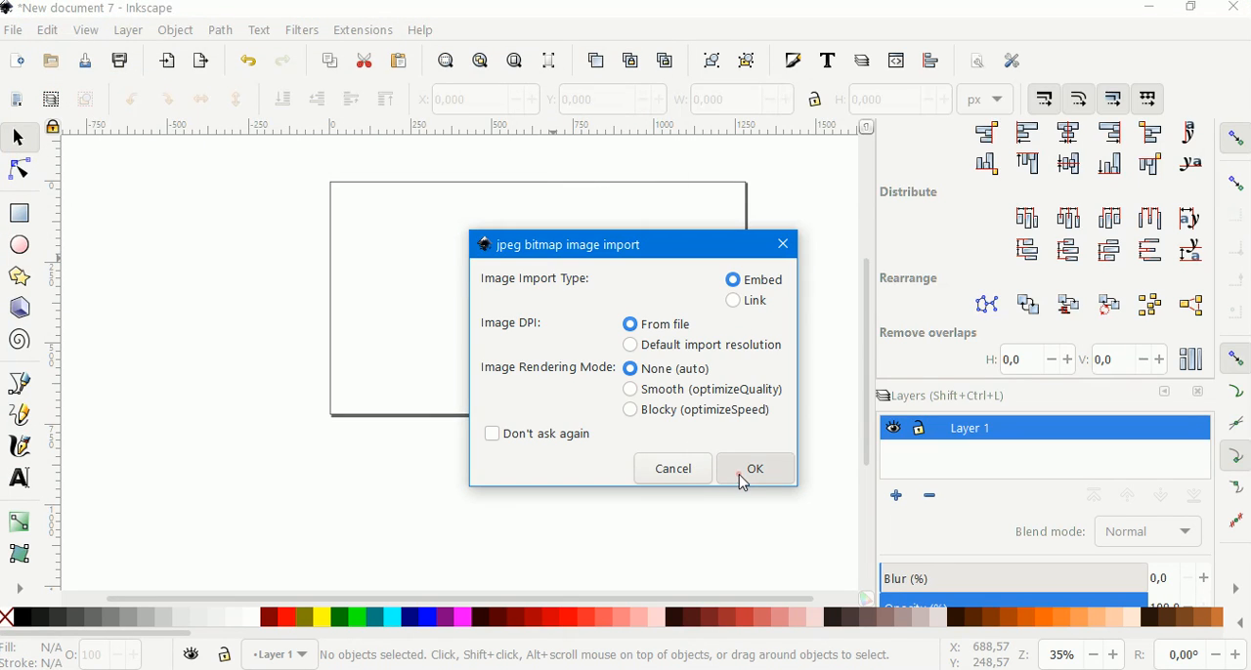
left_click(741, 473)
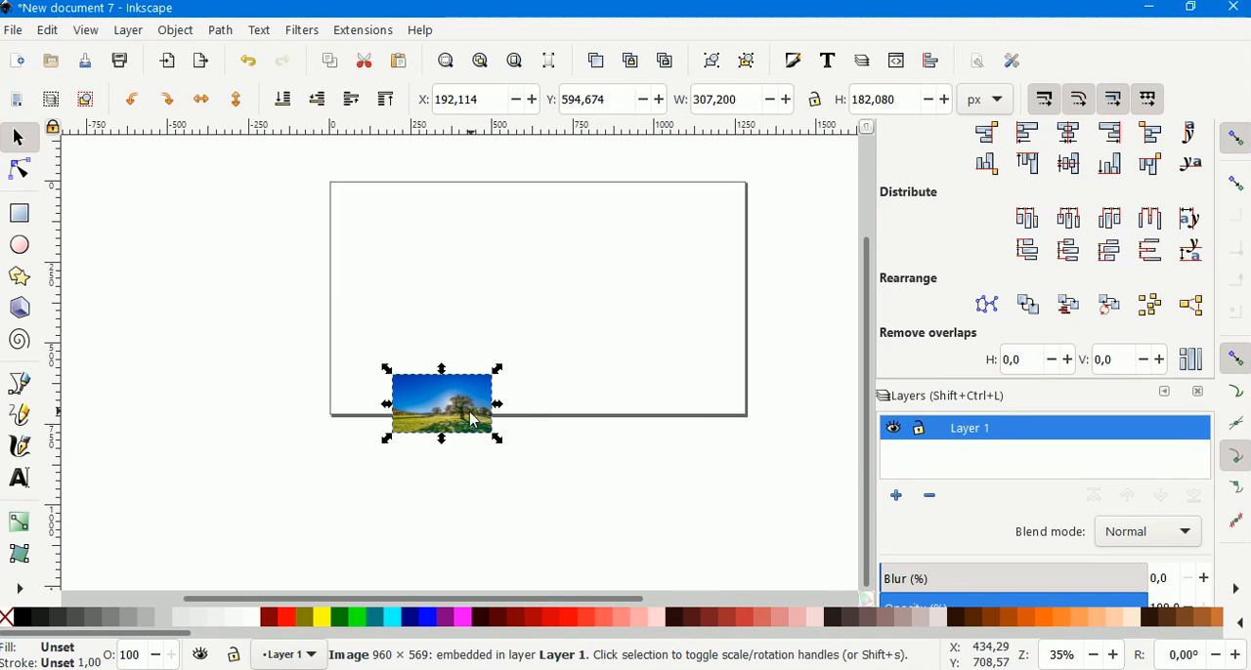
Lock the proportions and enlarge the image to about 1224 px wide, moving it onto the page.
left_click(812, 113)
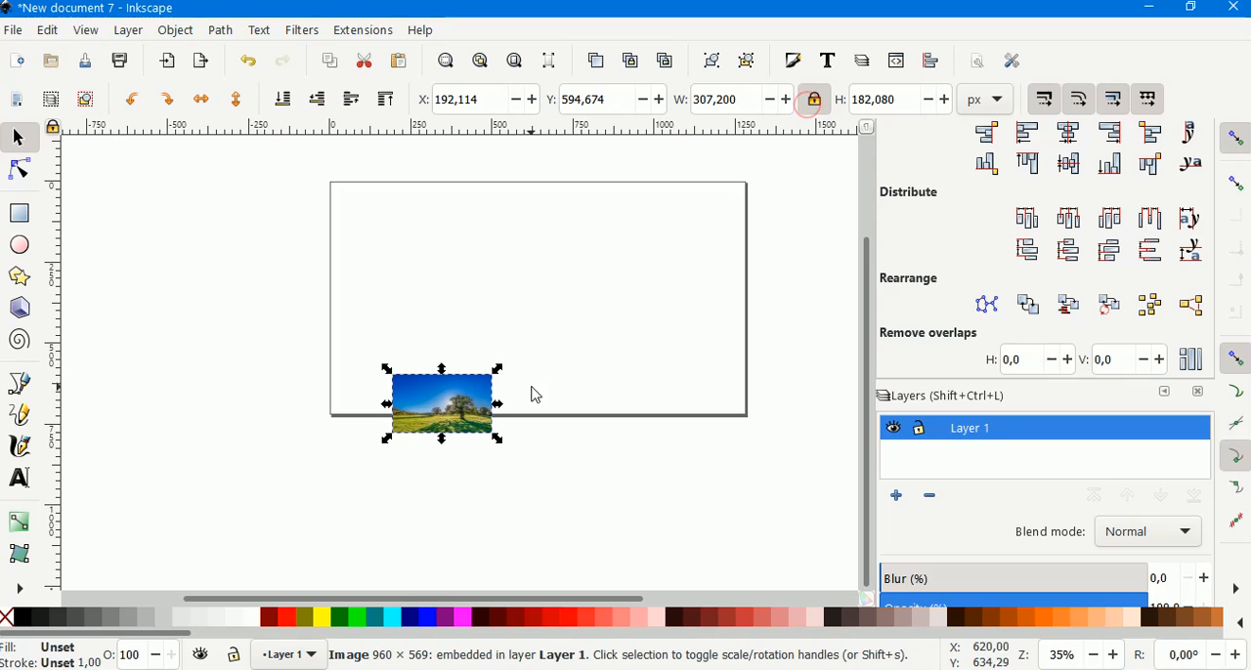
left_click_drag(499, 369, 792, 174)
left_click_drag(684, 315, 664, 356)
Scale the image further so it covers the whole page, about 1379 × 817 px.
left_click(420, 238)
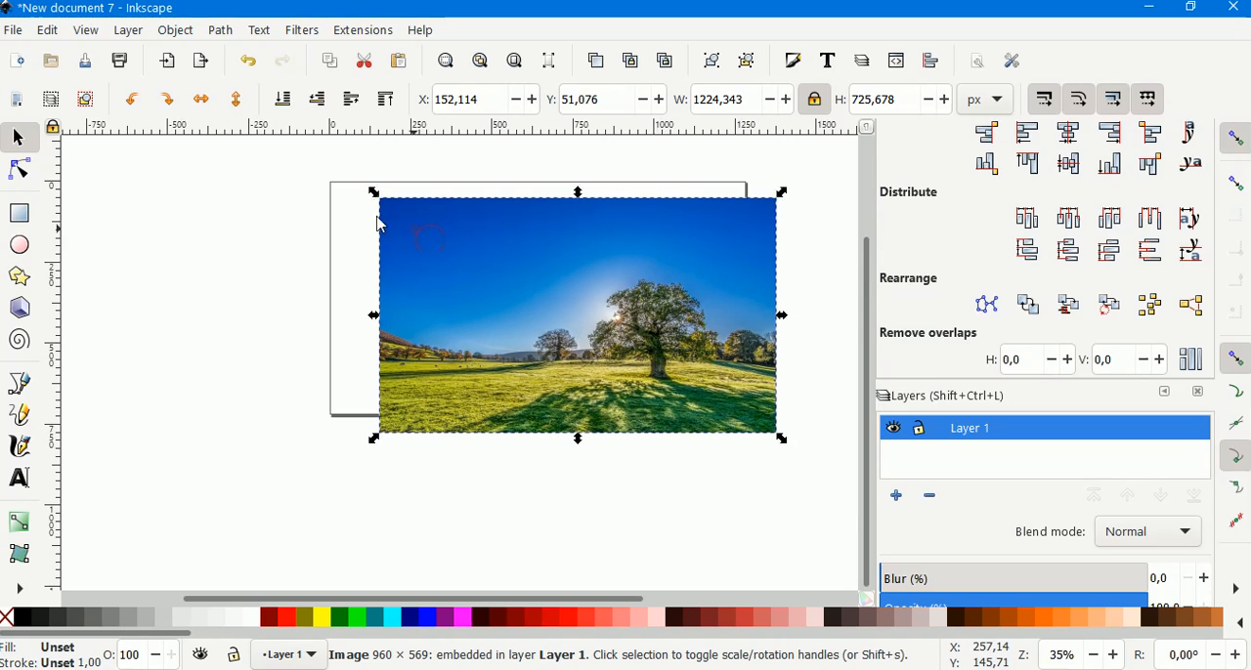
left_click(372, 196)
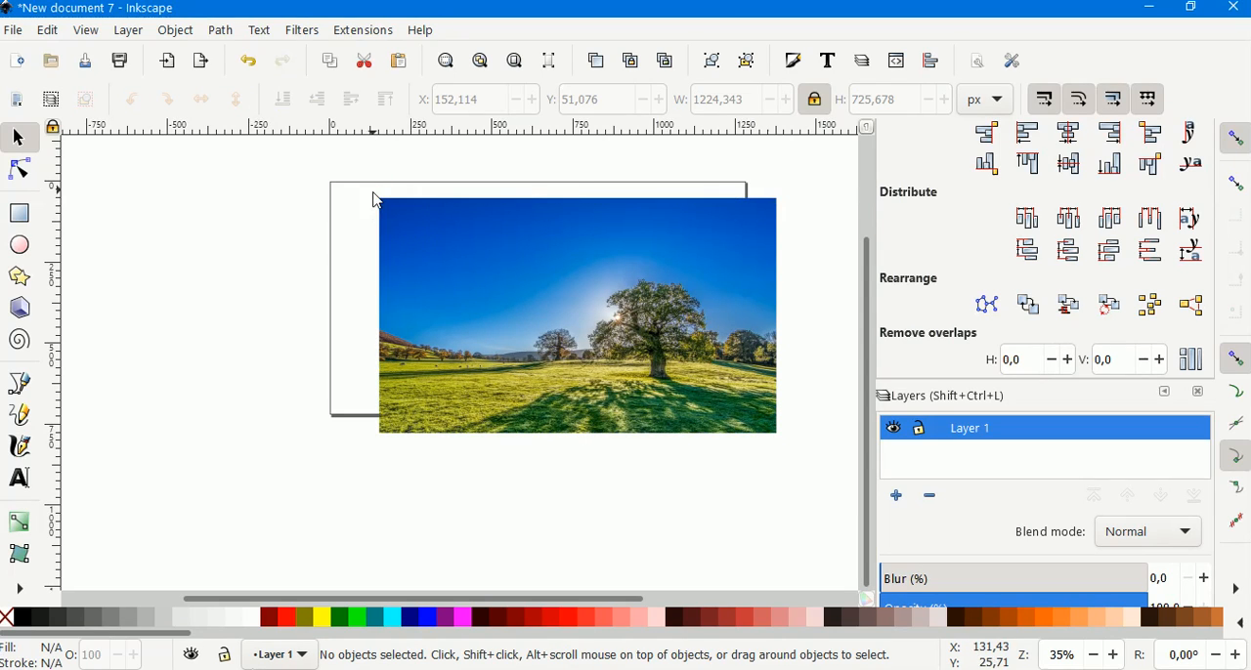
left_click(406, 220)
left_click_drag(372, 193, 271, 178)
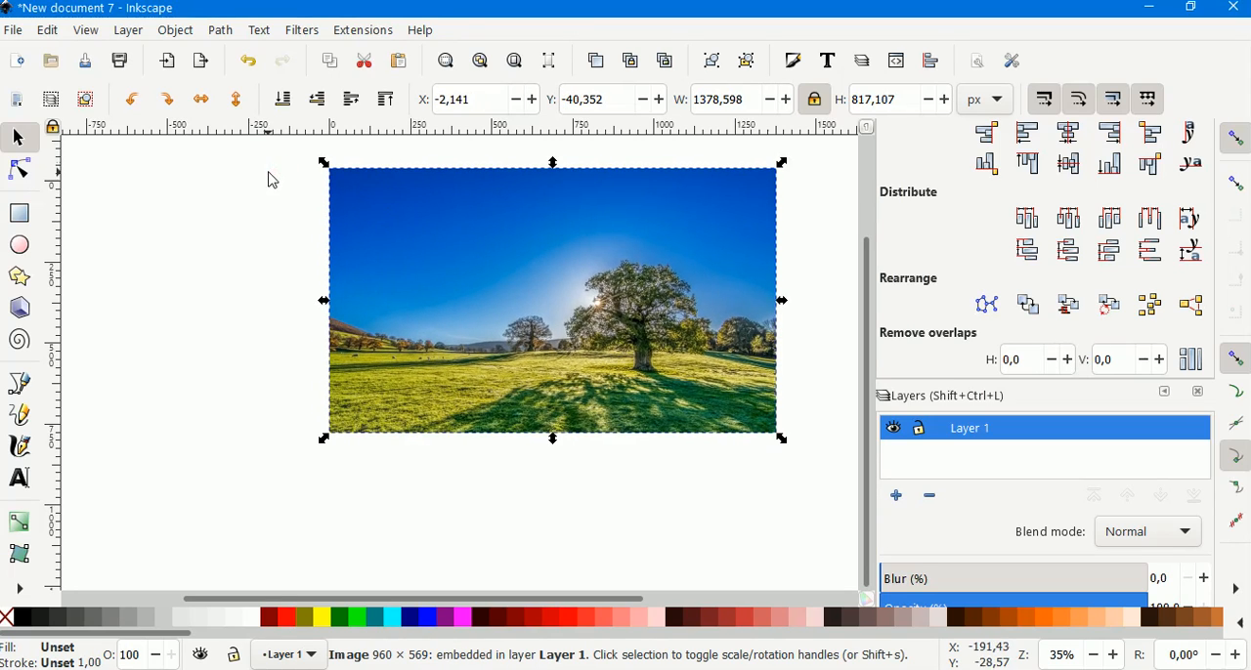
Enable showing the page border on top of the drawing in Document Properties.
left_click(15, 31)
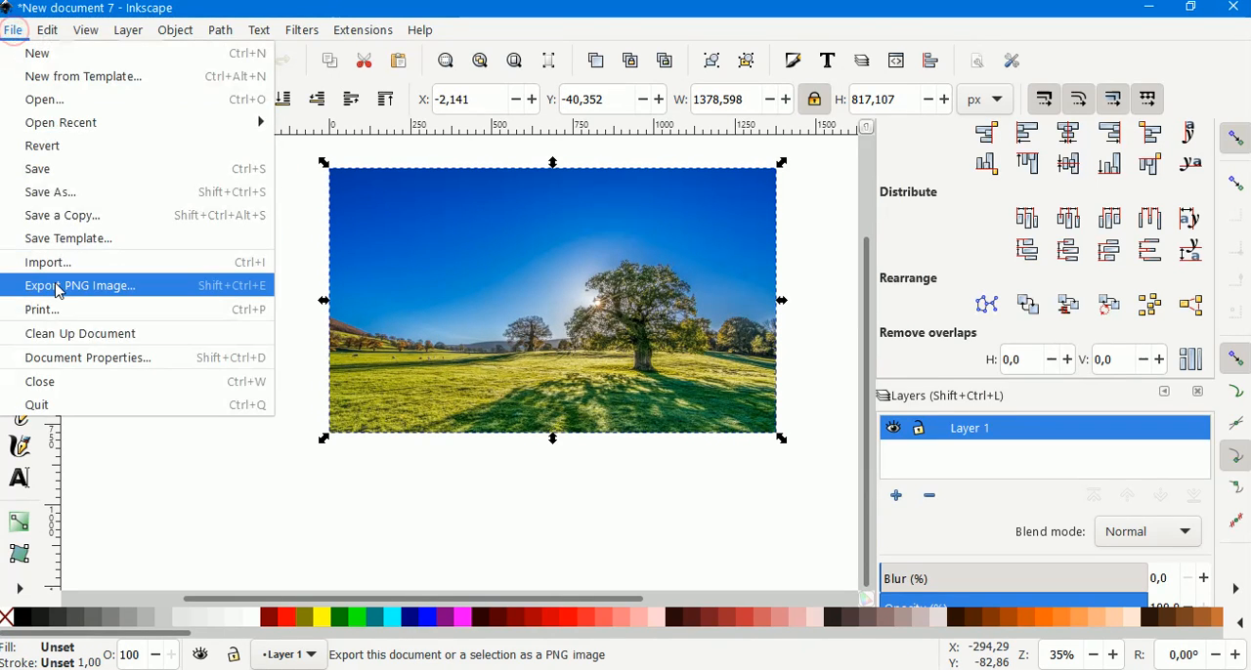
left_click(57, 358)
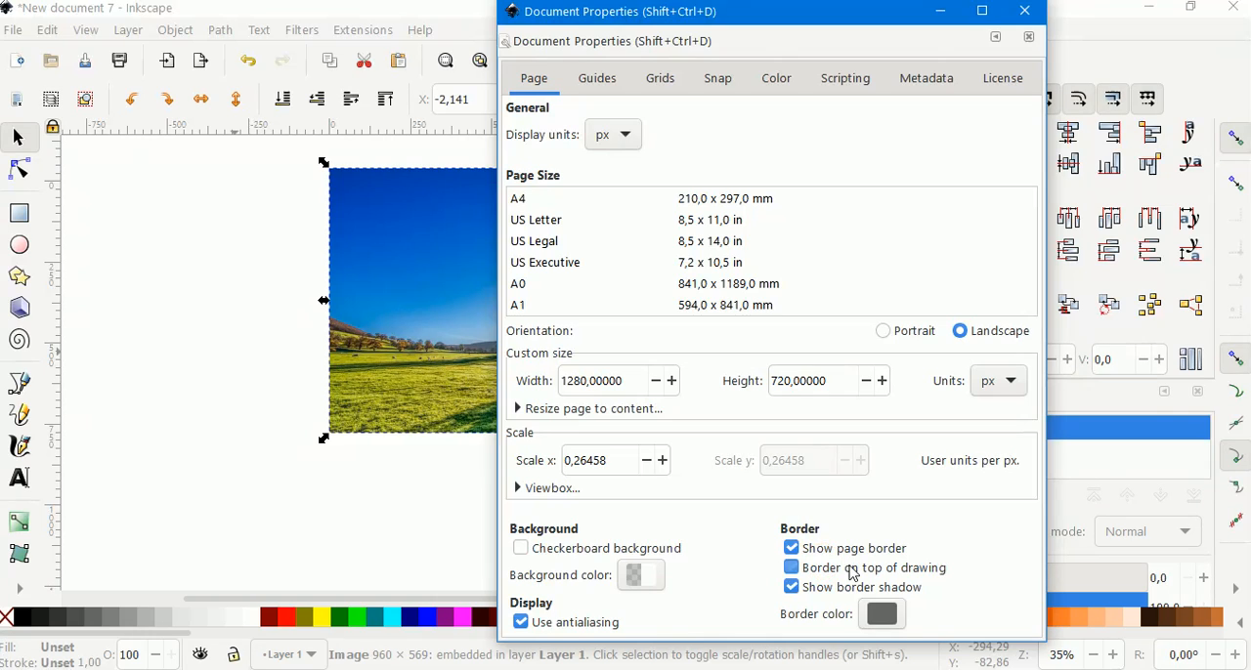
left_click(830, 572)
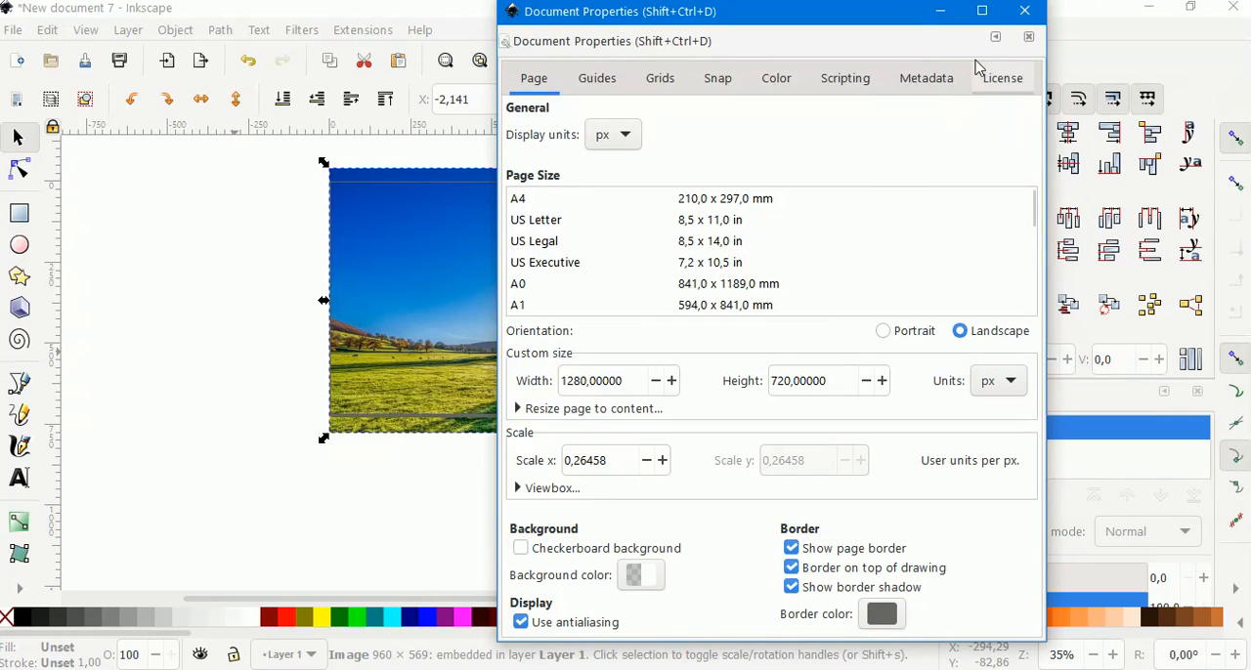
left_click(1024, 12)
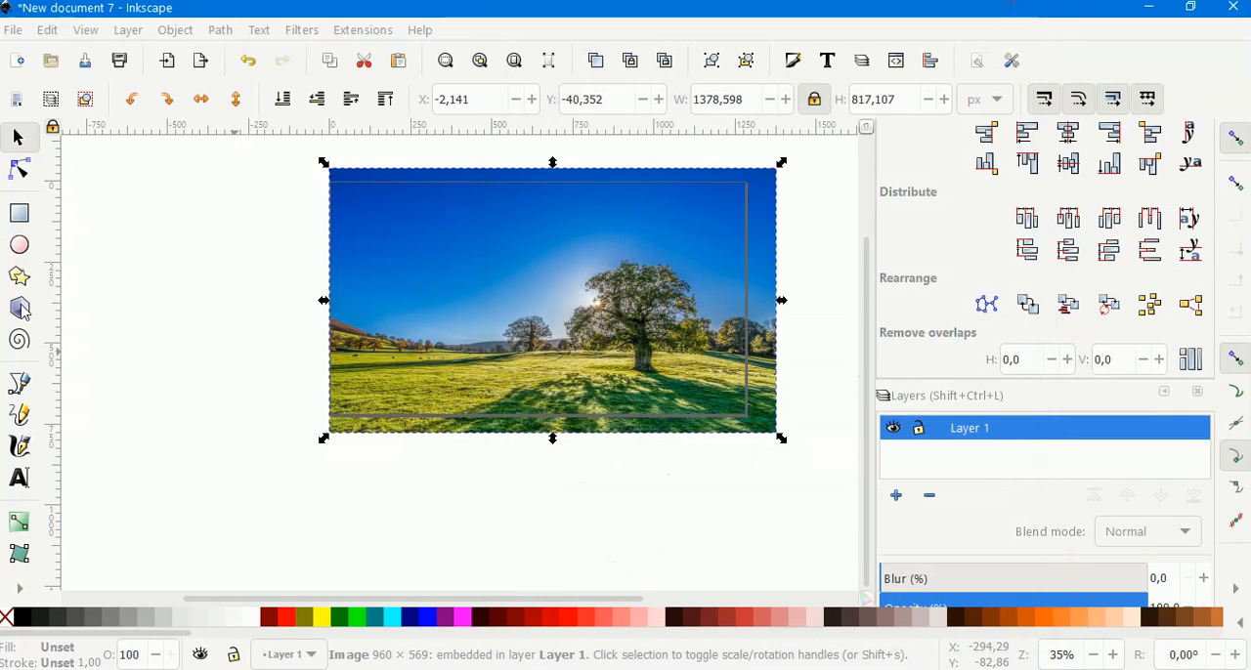
Create a text object reading "The sky is the limit" beside the page.
left_click(128, 311)
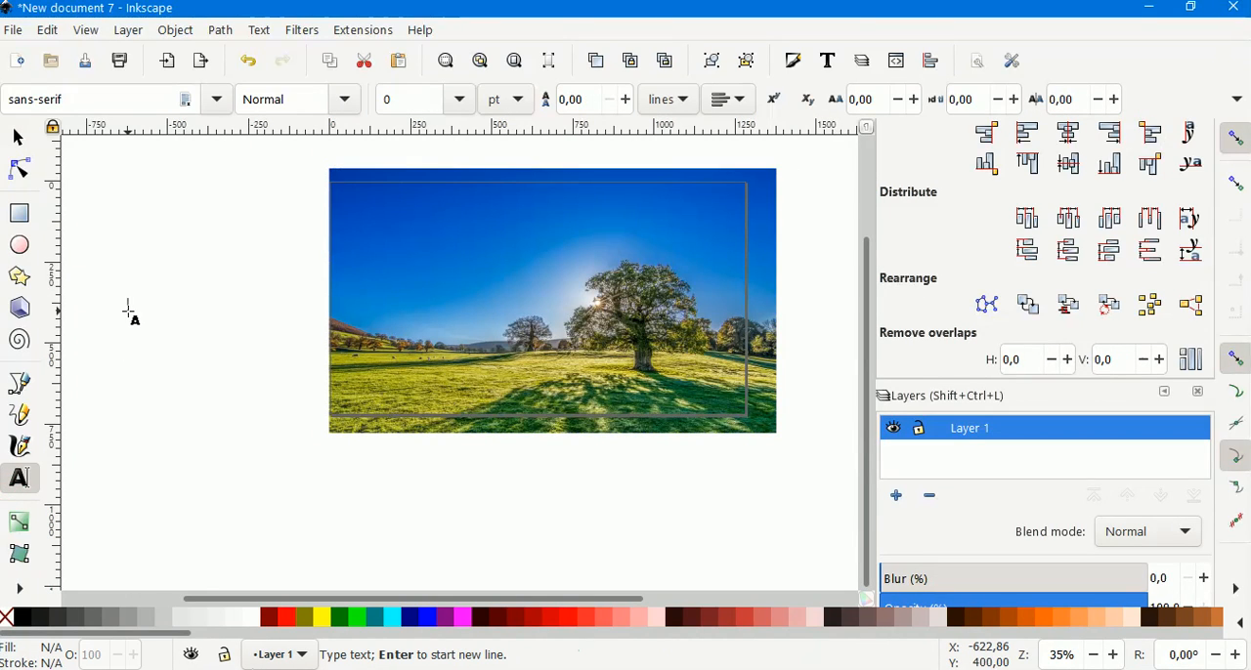
type("th")
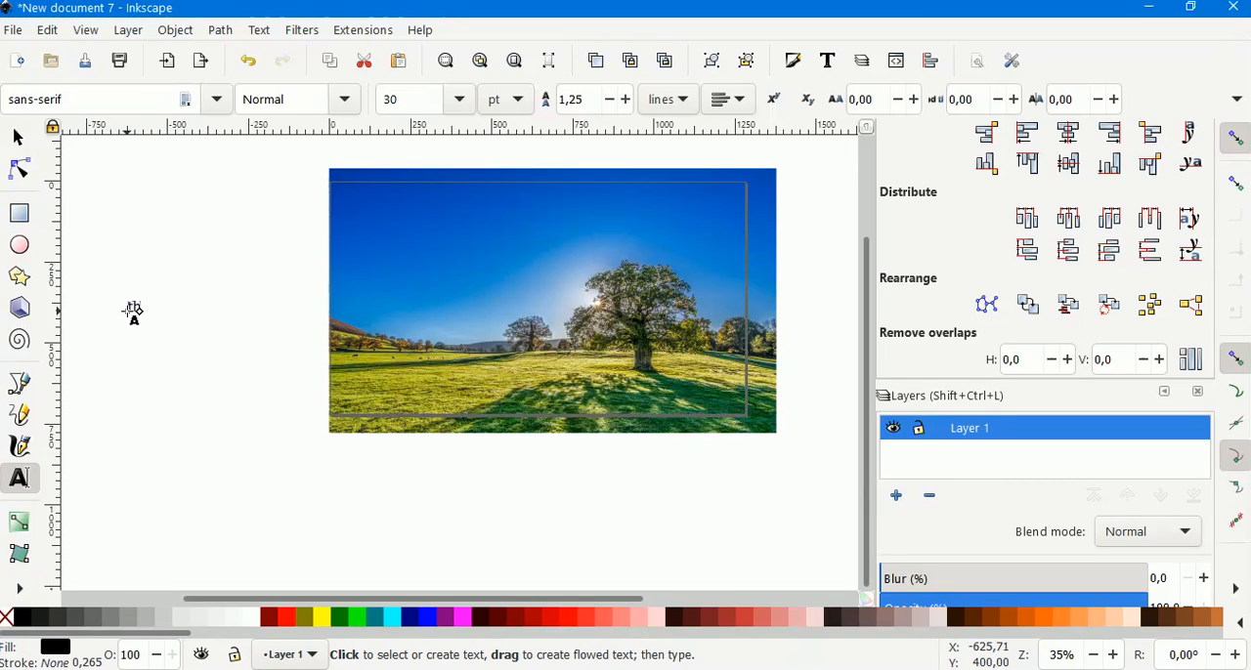
key("BackSpace")
key("BackSpace")
left_click(128, 311)
type("The sky is the limit")
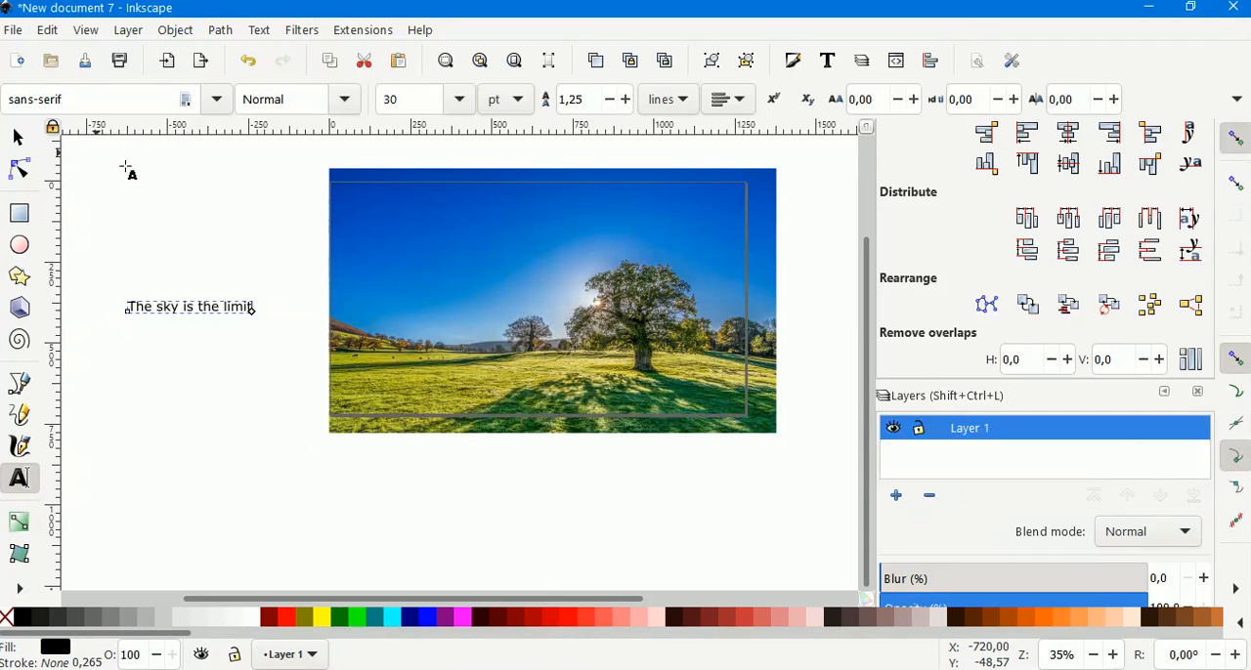
Scale the text to about 1236 px wide and move it onto the upper part of the image.
left_click(19, 140)
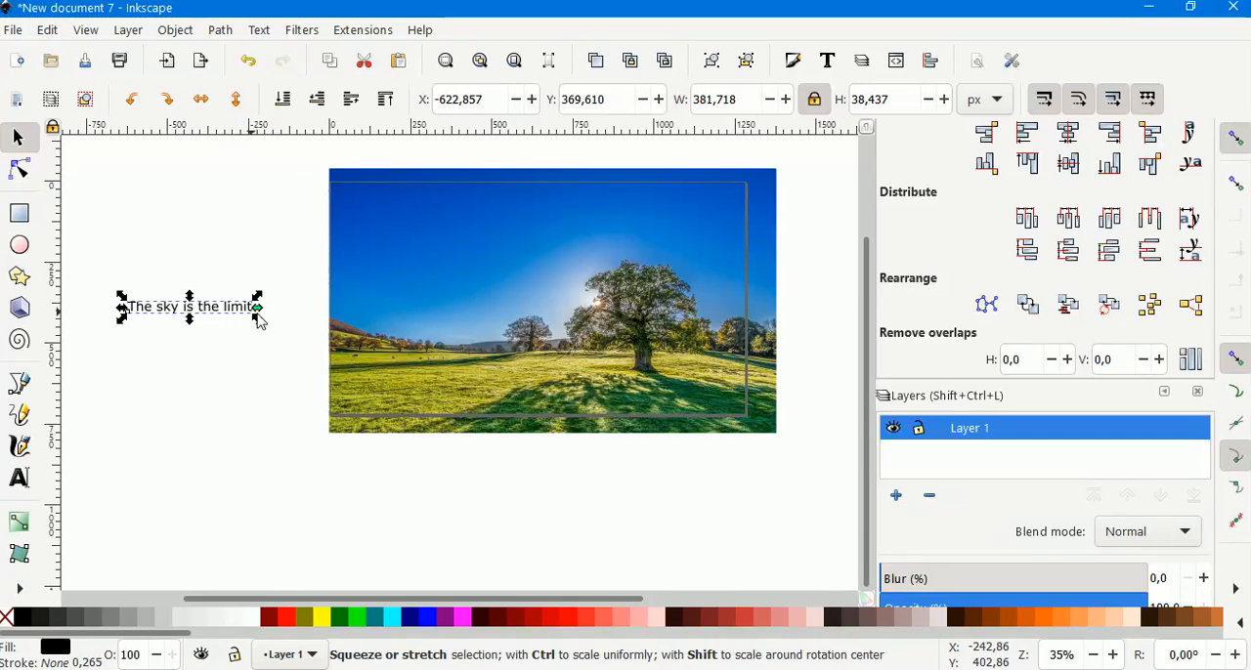
left_click_drag(260, 322, 538, 508)
left_click_drag(236, 328, 446, 260)
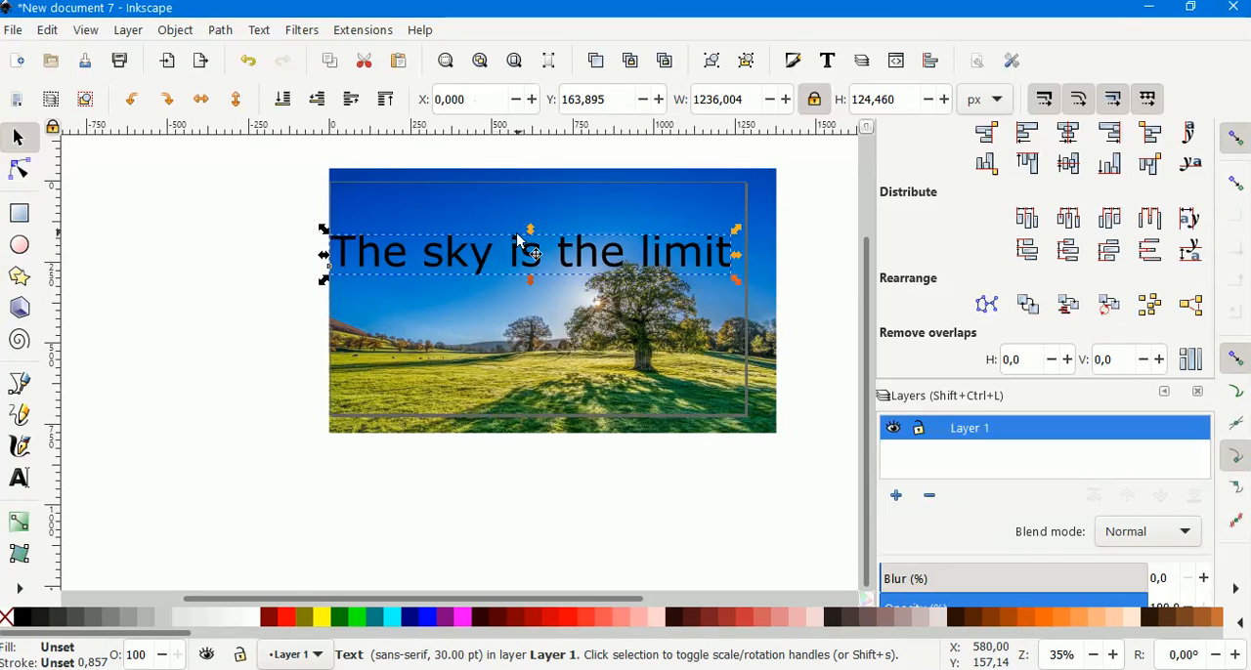
Break the text into two lines after "is" and fill all of it yellow.
double_click(562, 262)
key("Return")
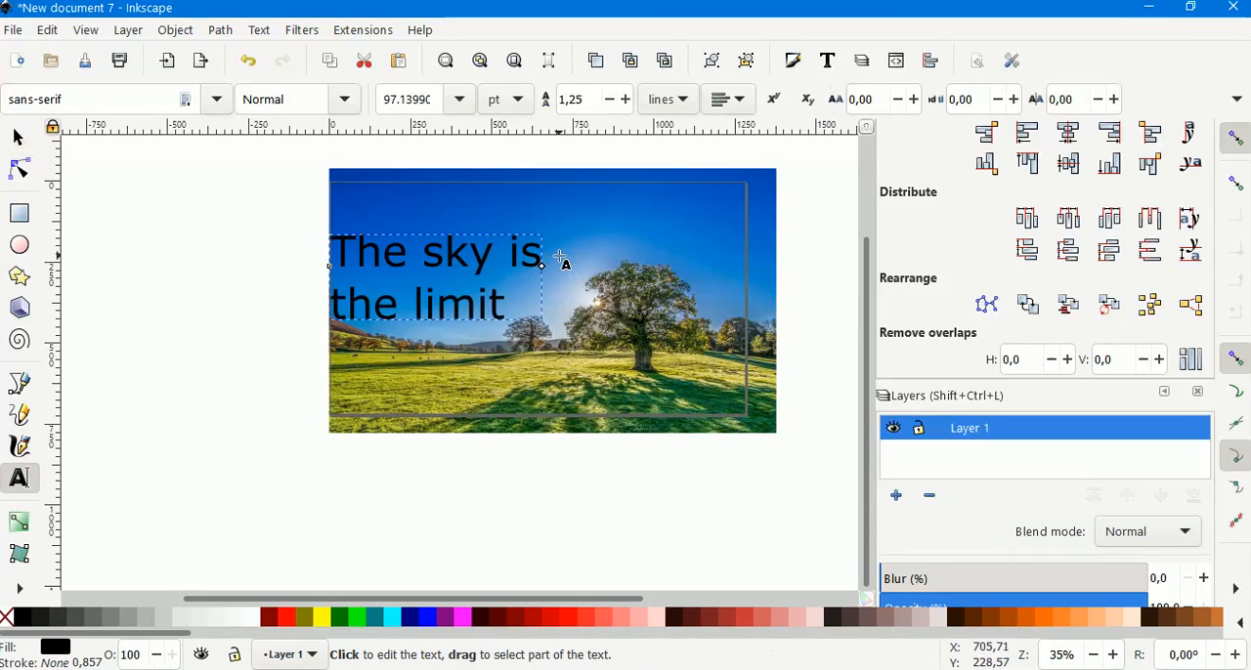
left_click_drag(516, 305, 319, 247)
left_click(321, 619)
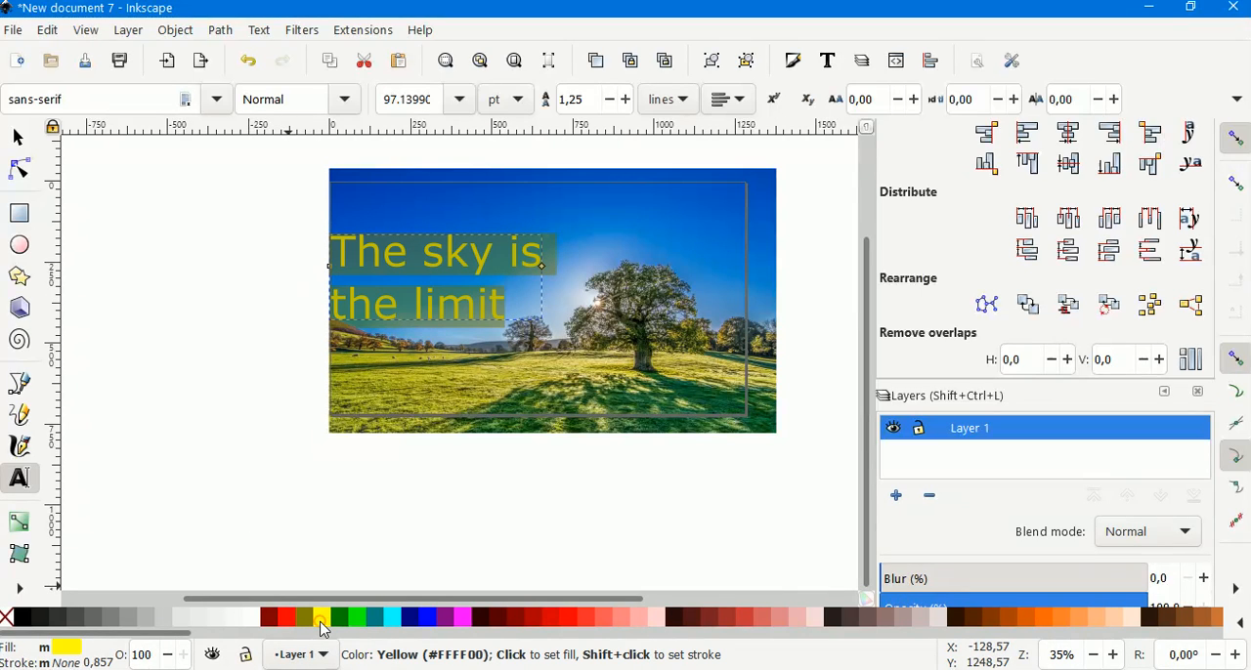
Try to set the text's font to Cooper Black.
left_click(105, 99)
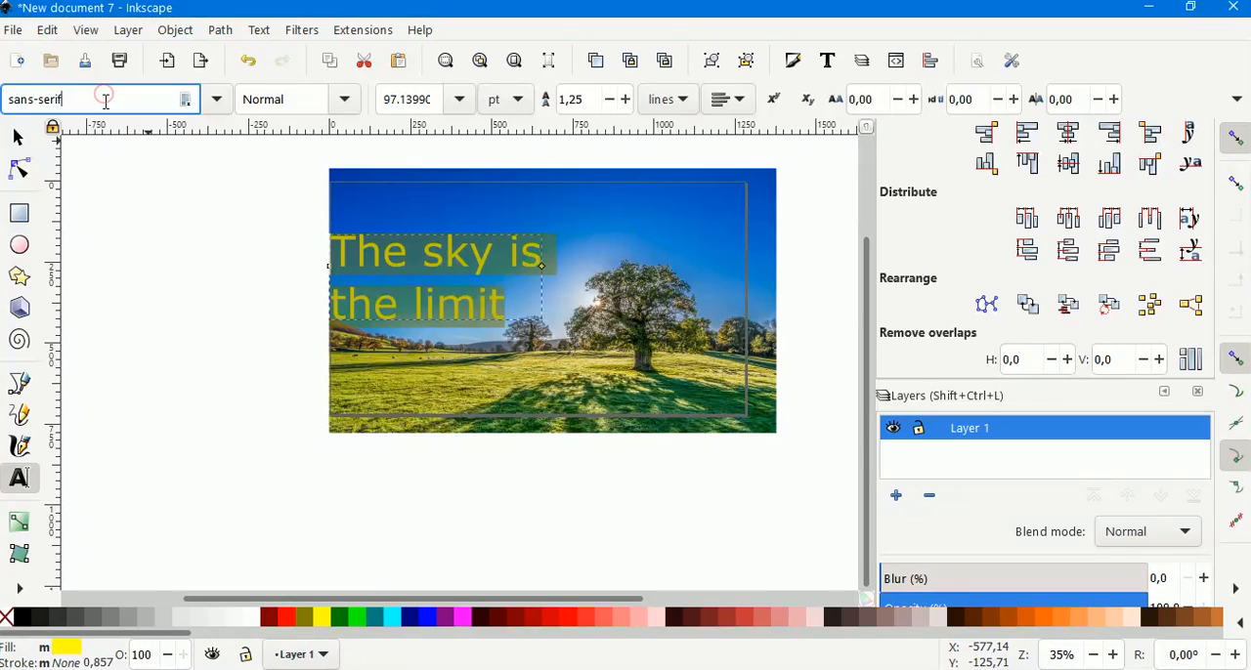
left_click(211, 101)
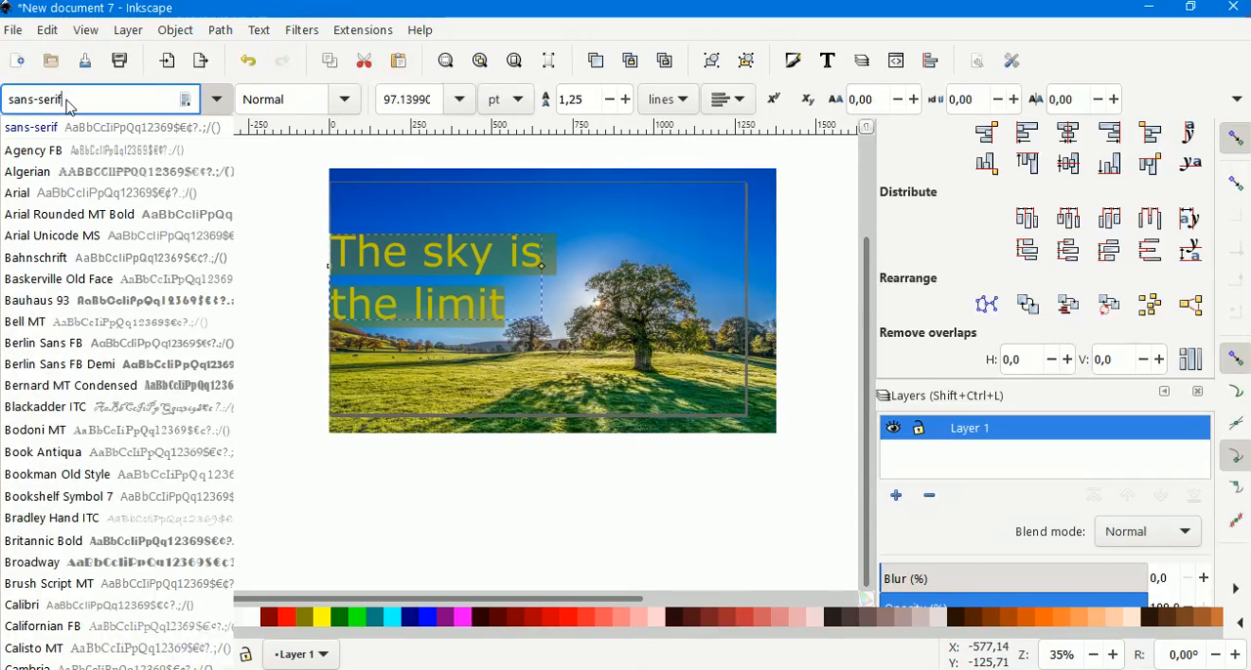
scroll(111, 427, "down", 5)
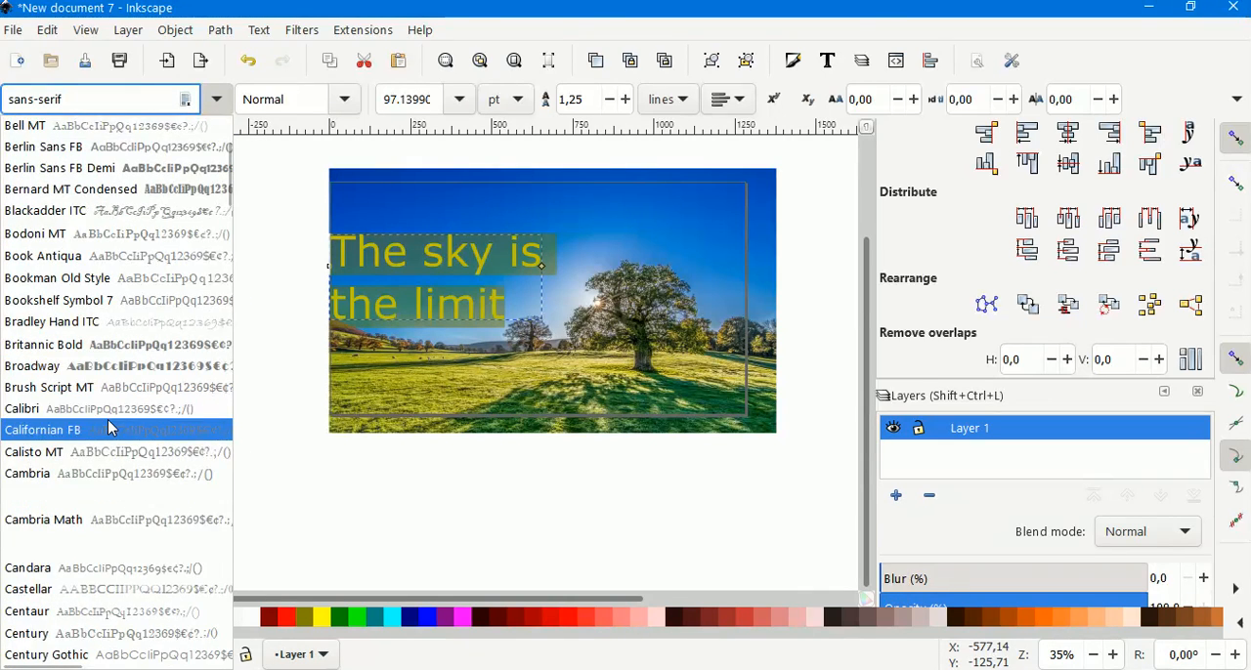
scroll(98, 450, "down", 2)
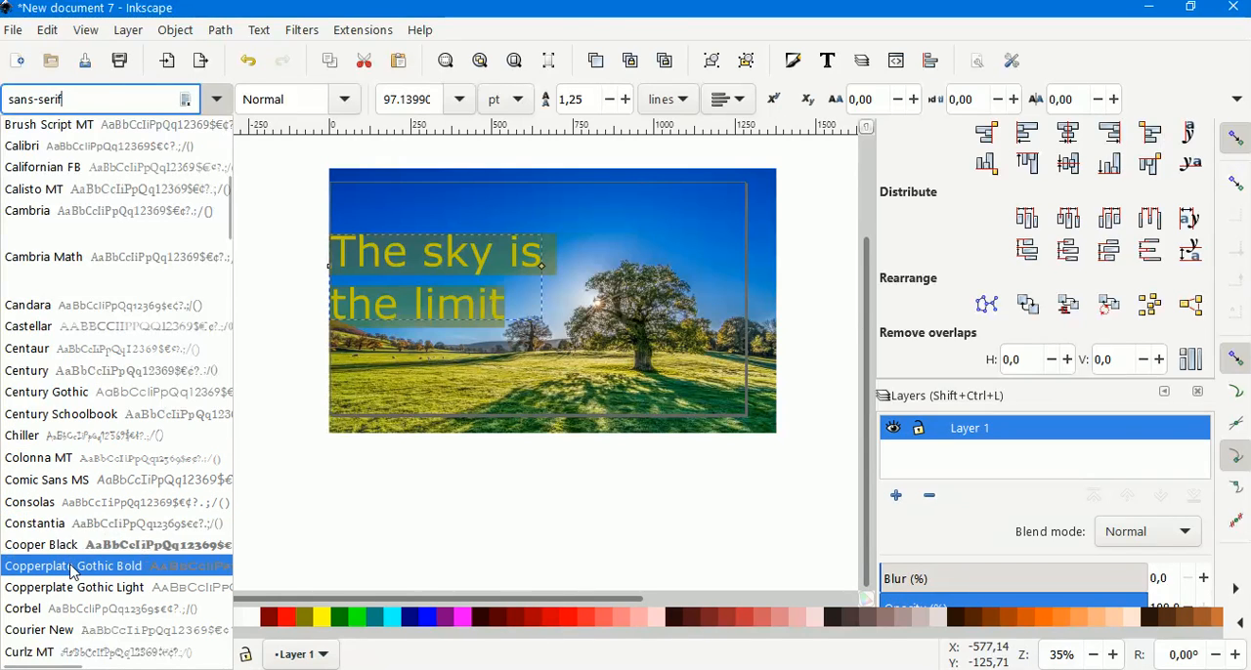
left_click(72, 555)
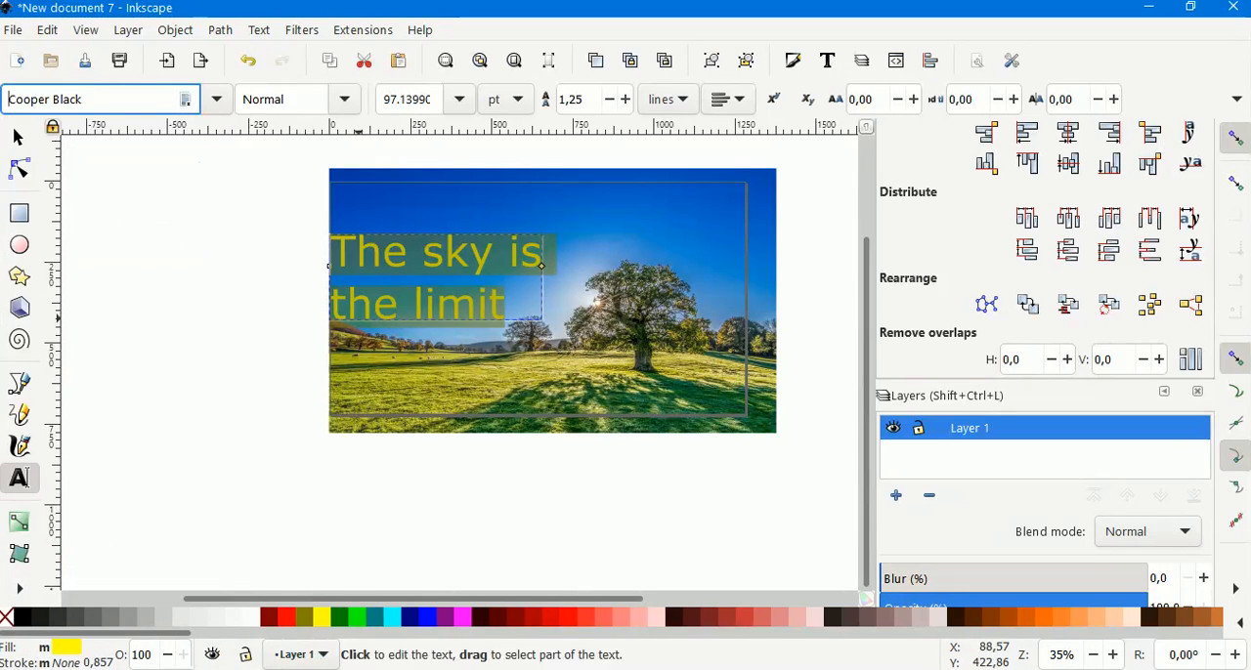
Reselect the text and apply the Castellar font.
left_click(366, 274)
mouse_move(352, 252)
left_mouse_down()
mouse_move(482, 291)
mouse_move(332, 252)
left_mouse_up()
left_click(217, 99)
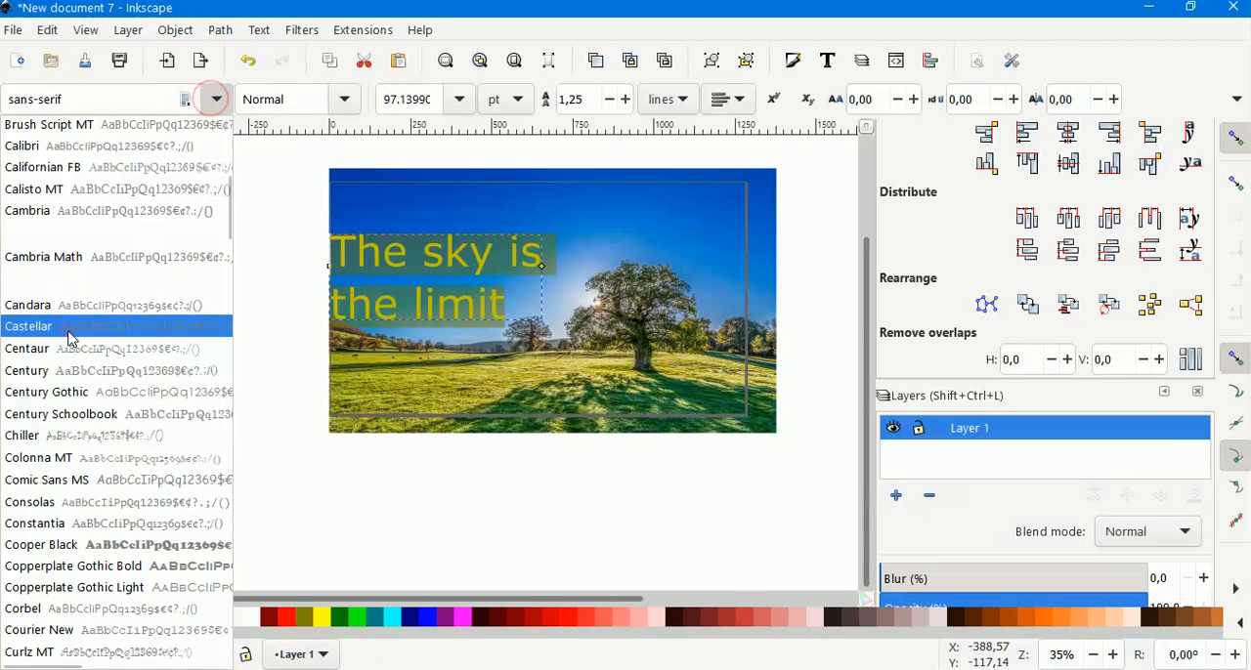
left_click(84, 328)
Change the text's font to Cooper Black.
left_click(217, 99)
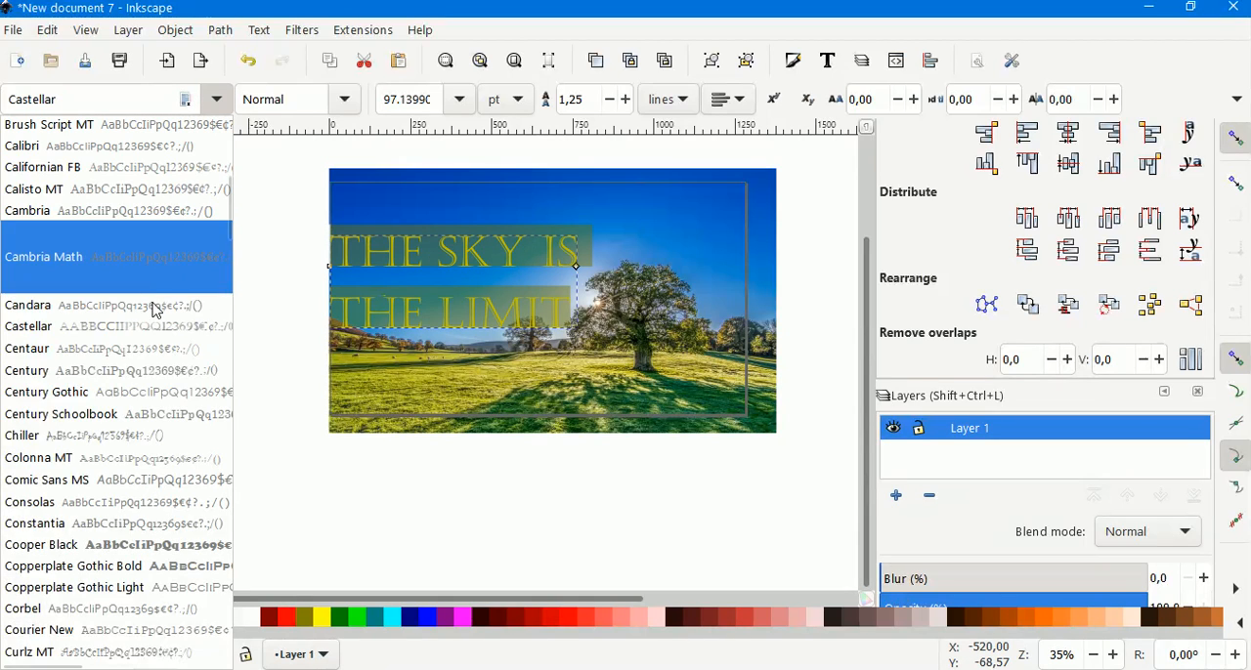
scroll(99, 420, "down", 1)
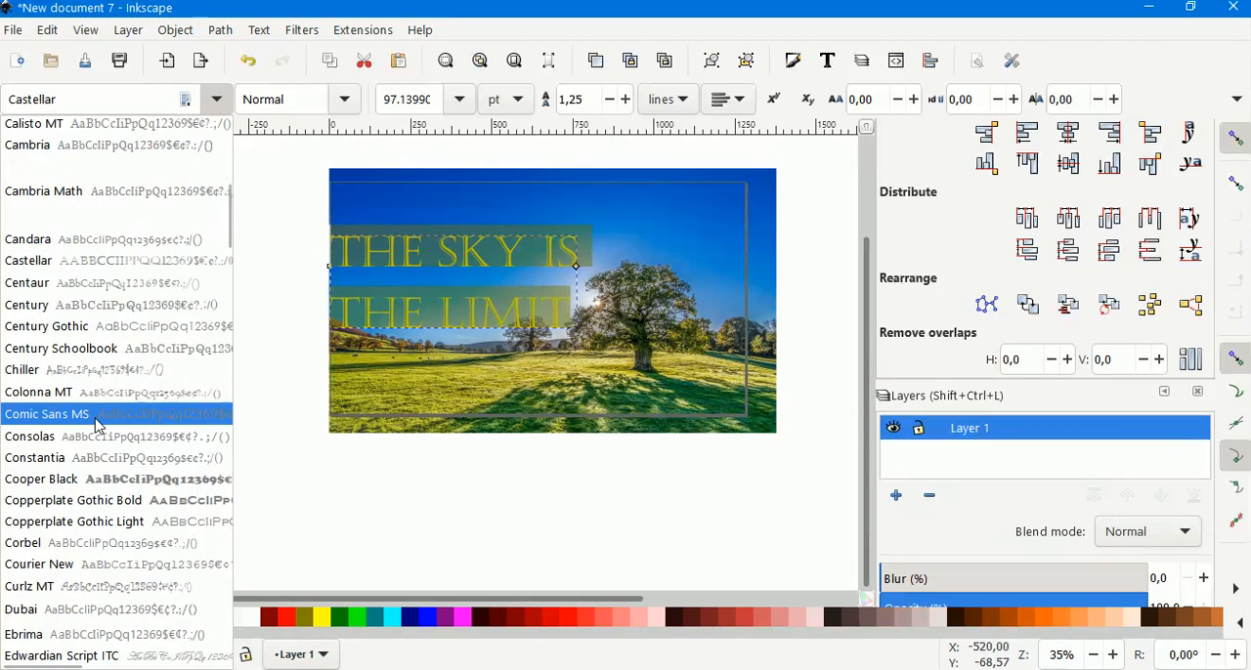
left_click(65, 486)
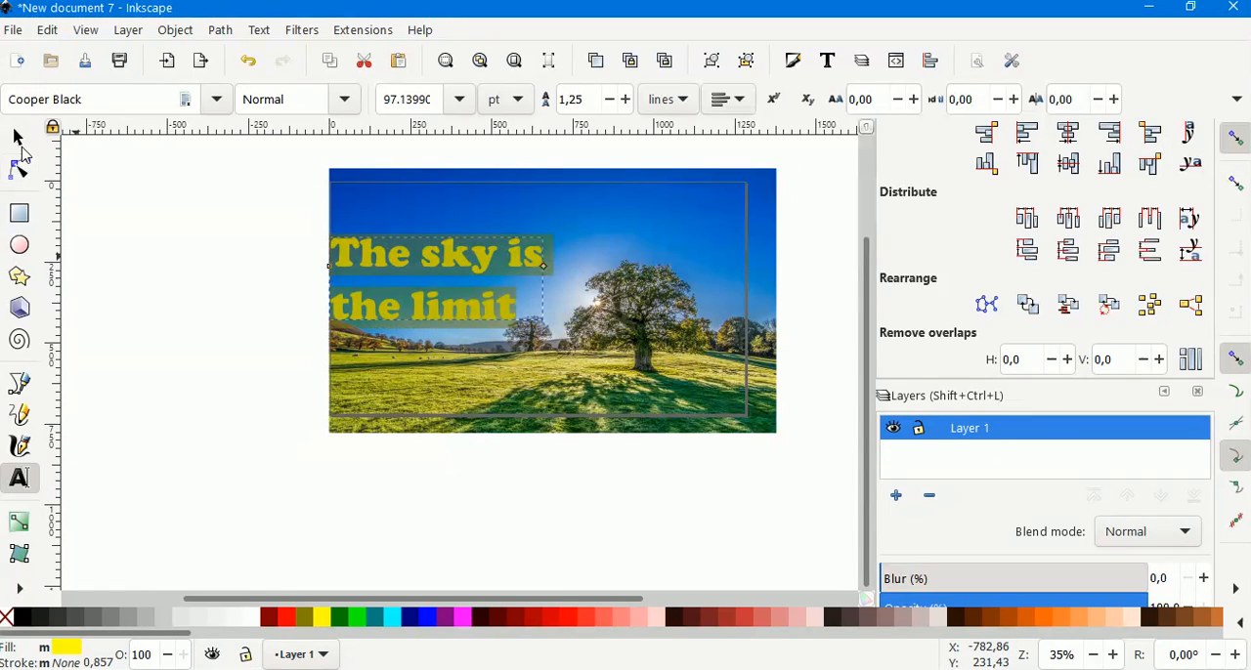
Move the title text up and scale it larger to about 869 px wide.
left_click(17, 137)
left_click_drag(369, 254, 374, 206)
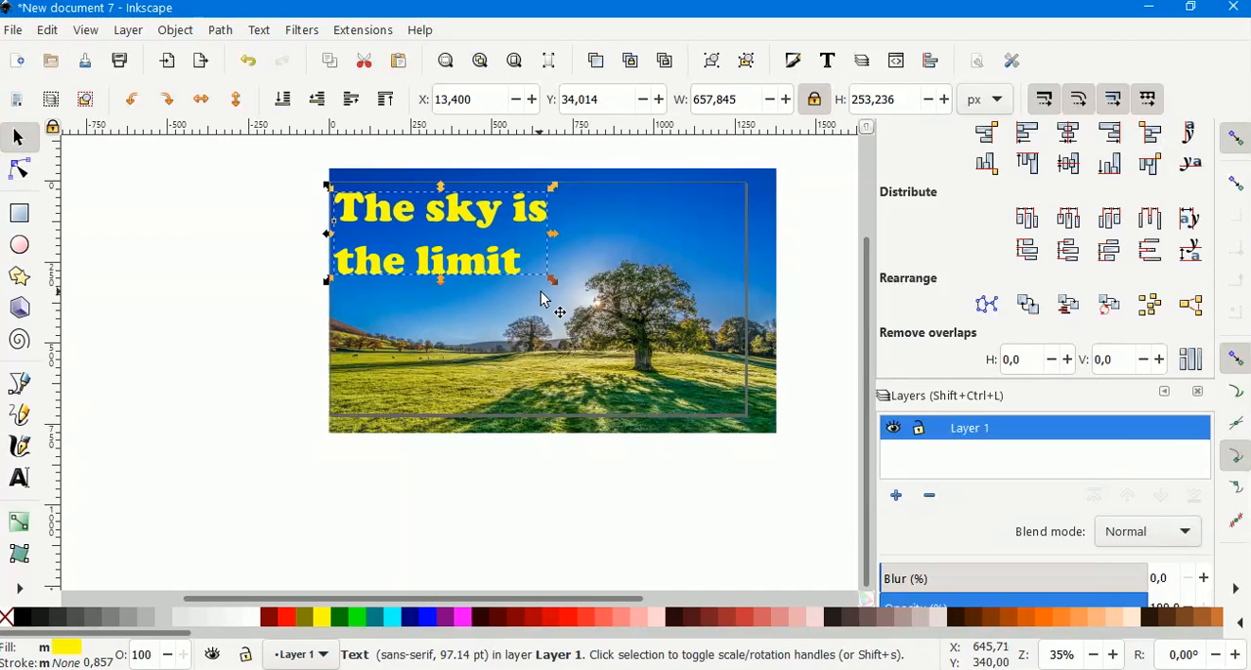
left_click_drag(552, 282, 618, 335)
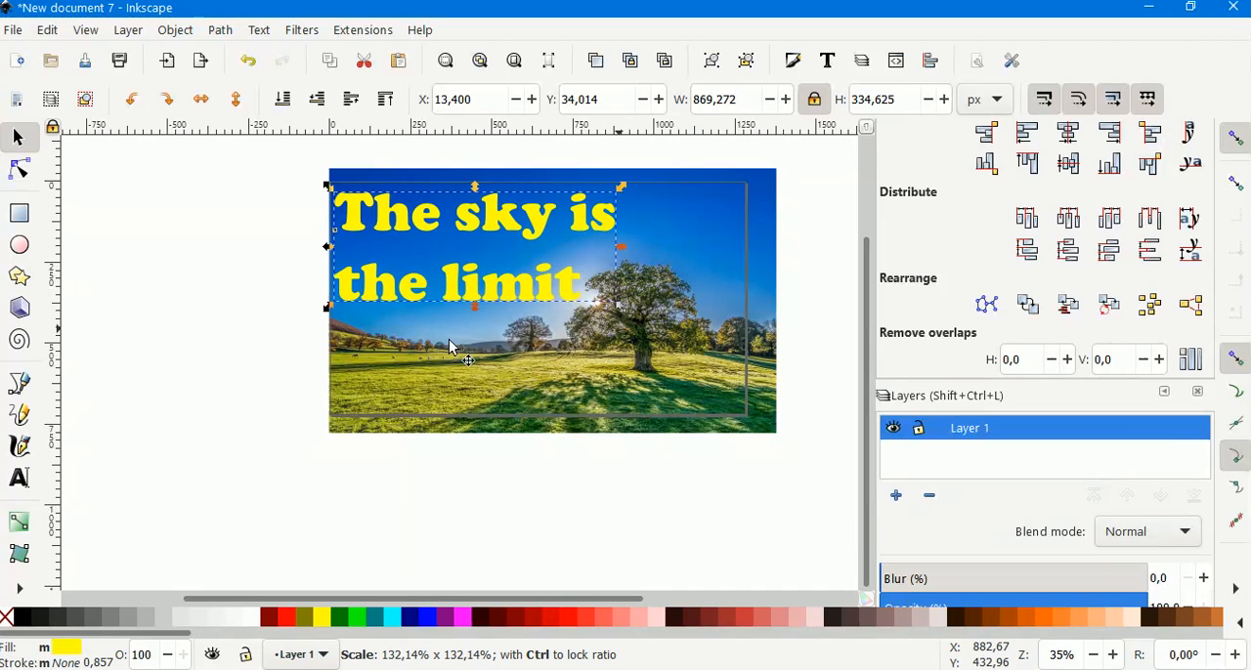
Enlarge the background photo slightly so it covers the page's left edge.
left_click(381, 427)
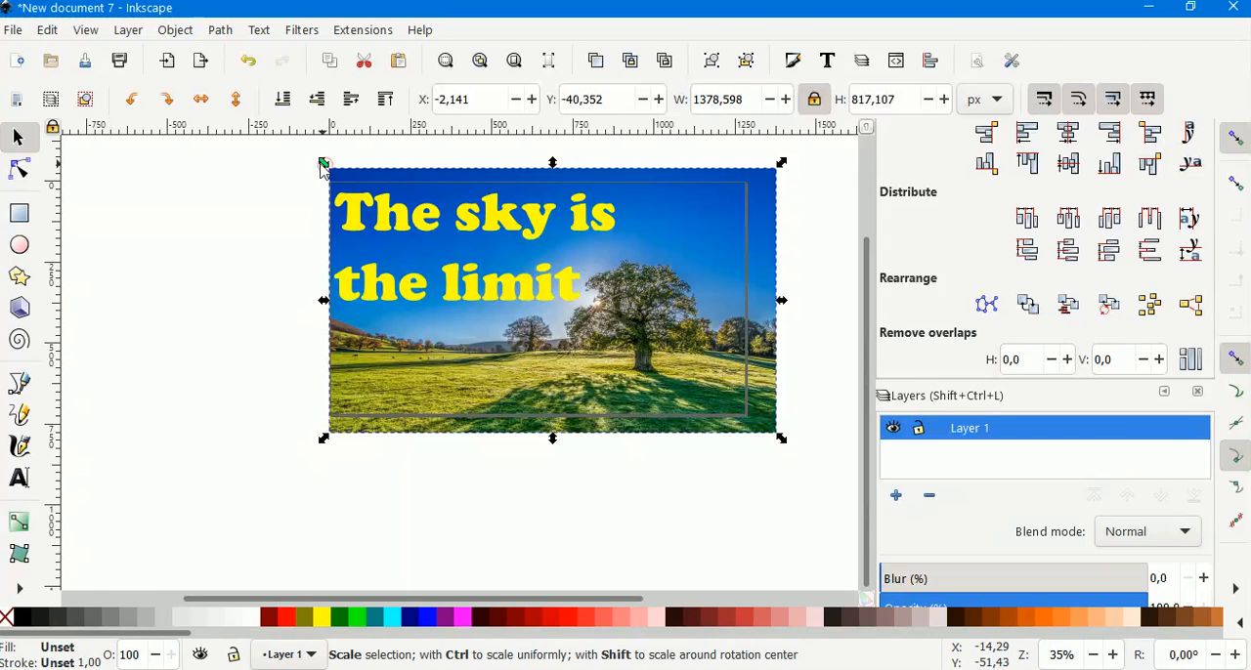
left_click_drag(324, 166, 318, 168)
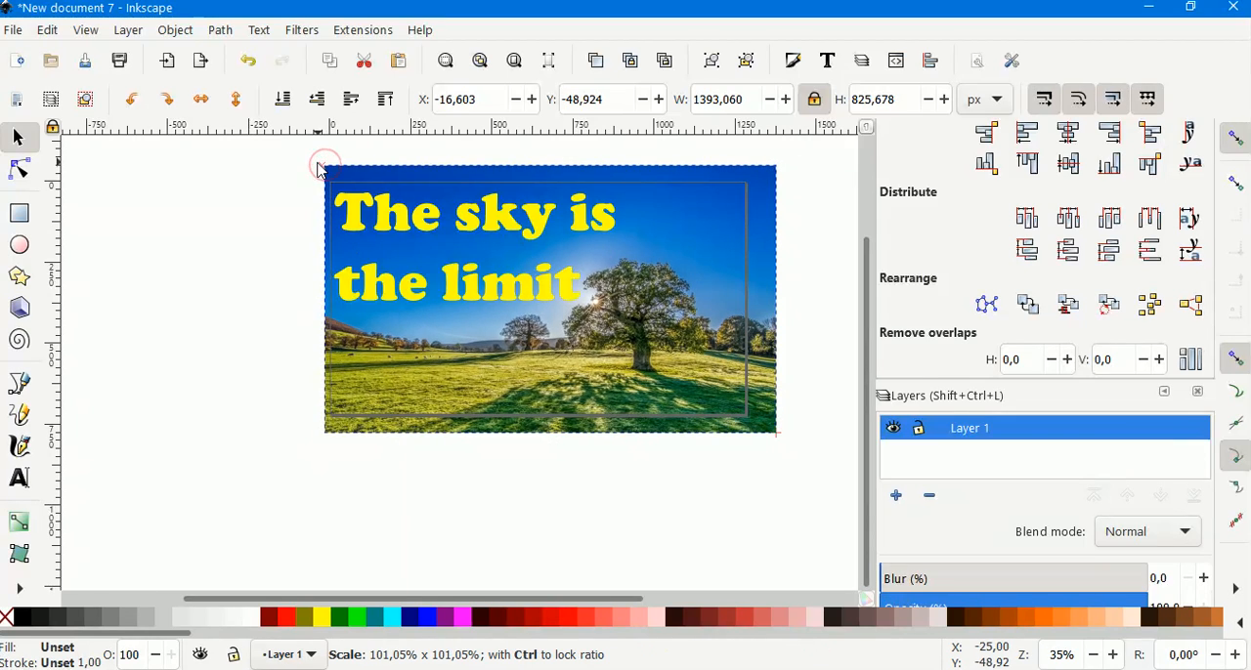
Select all the title text and reduce its line spacing to 1.05.
left_click(413, 287)
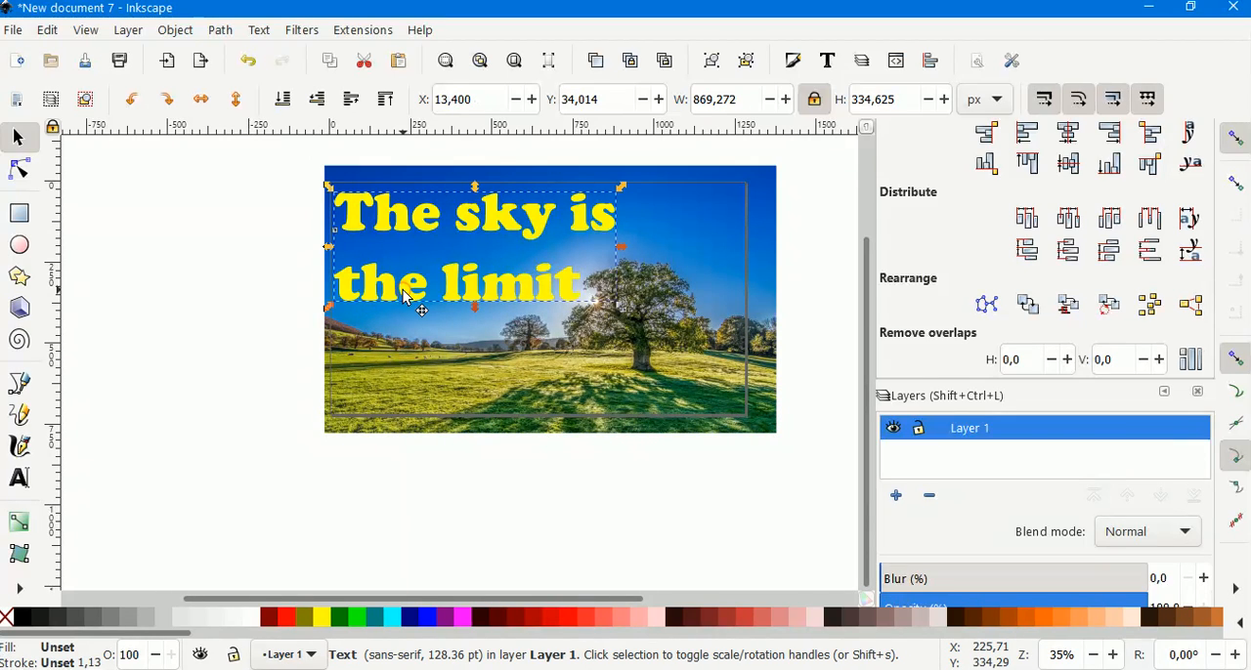
double_click(555, 283)
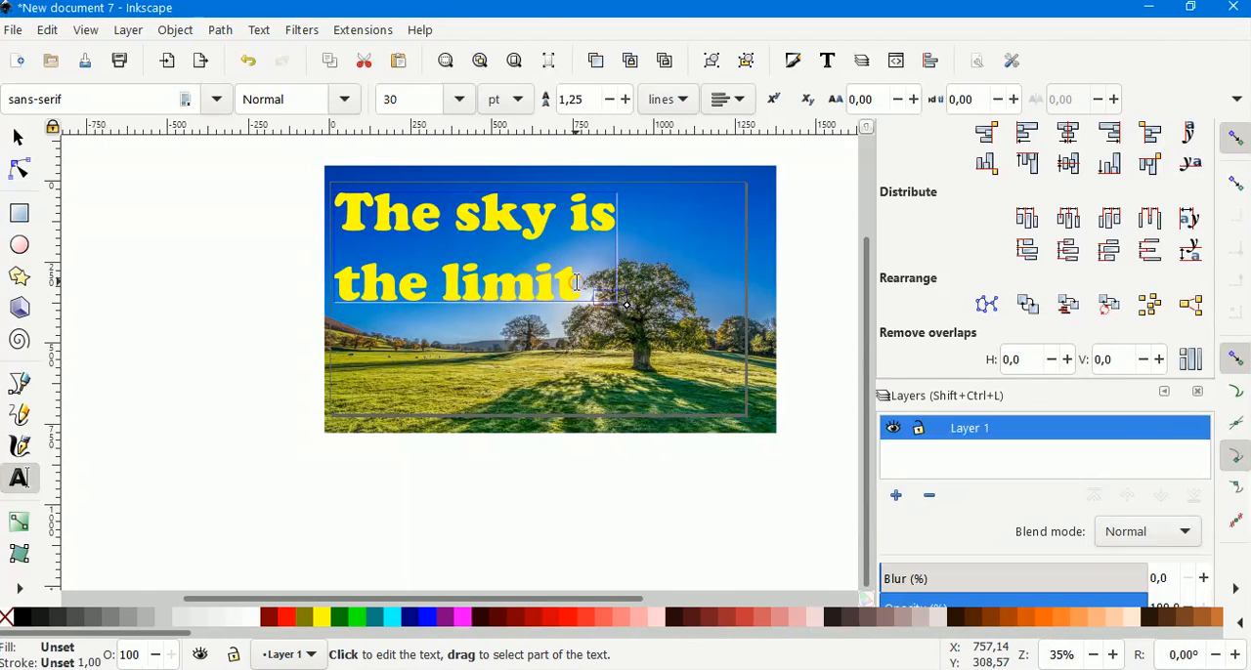
left_click_drag(583, 286, 350, 220)
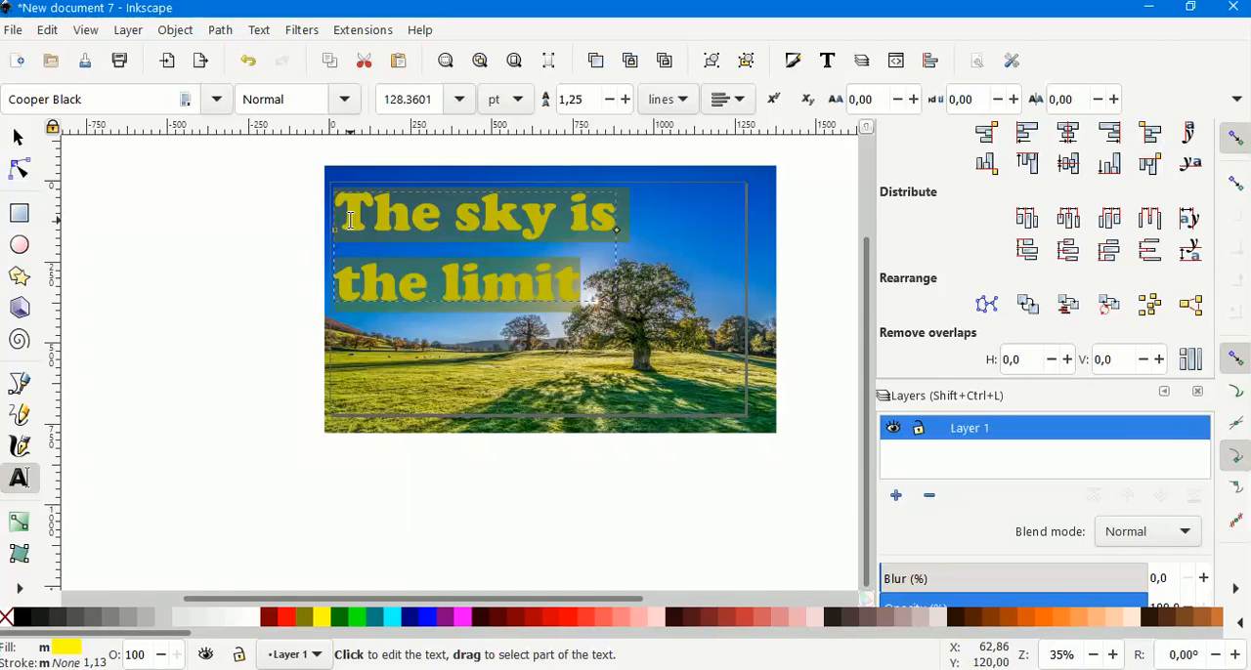
left_click(607, 103)
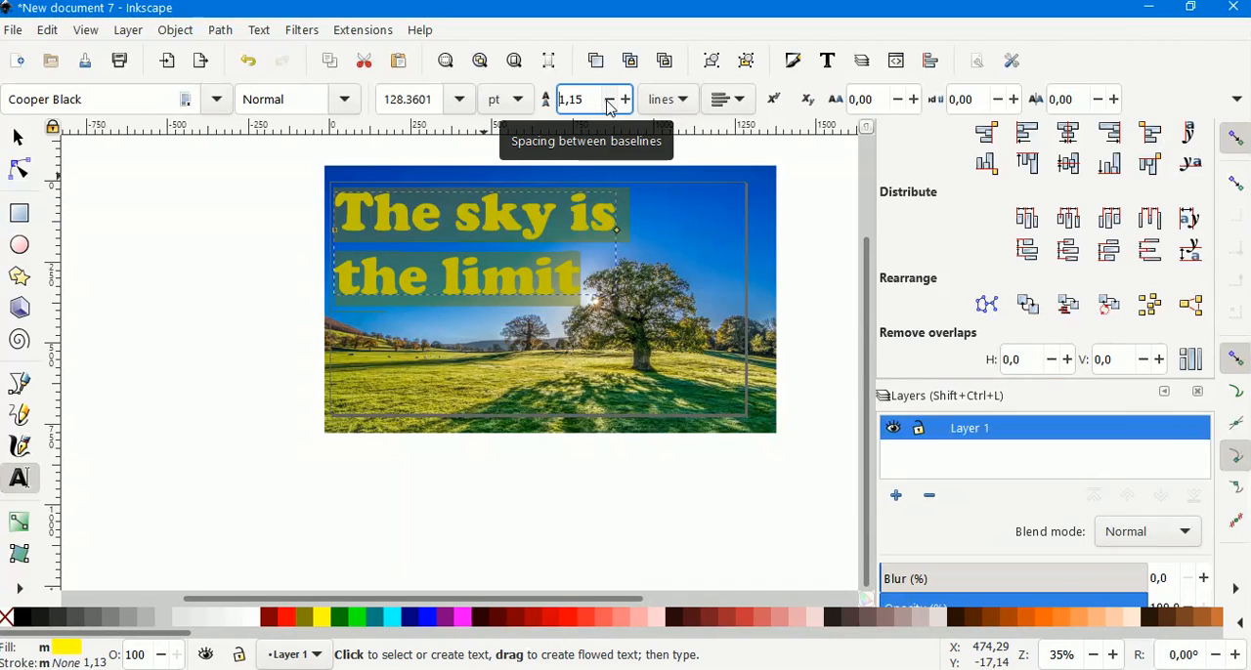
left_click(608, 104)
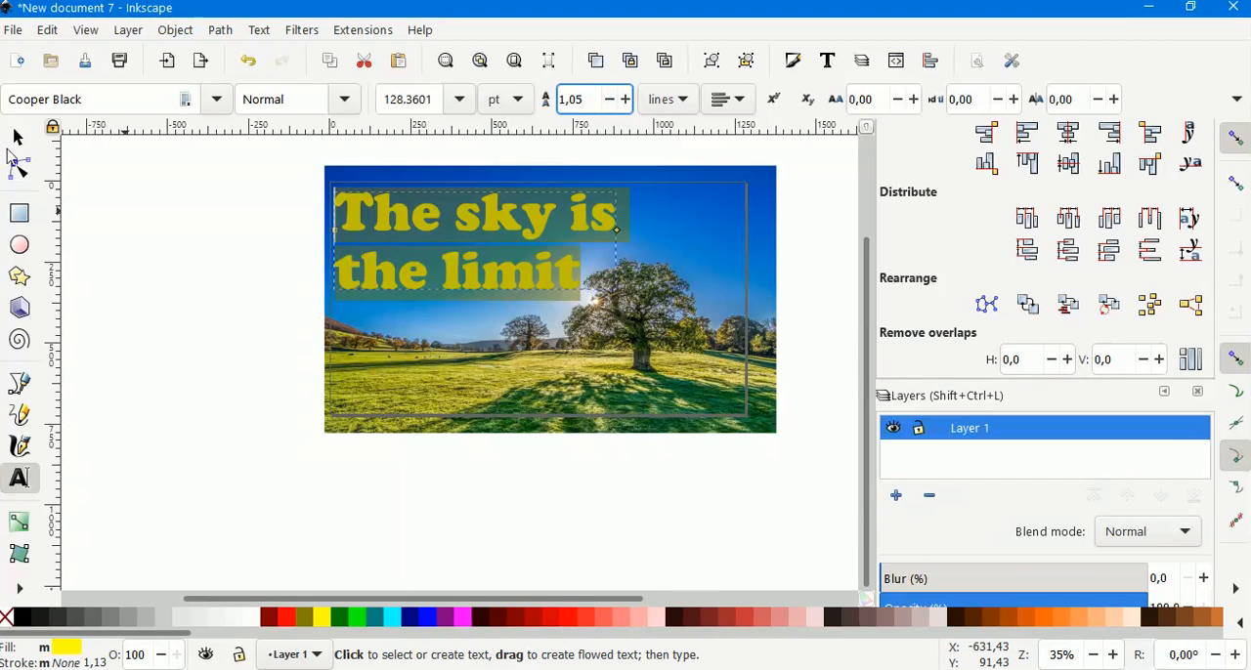
Scale the title up to about 906 px wide and move it slightly down.
left_click(17, 137)
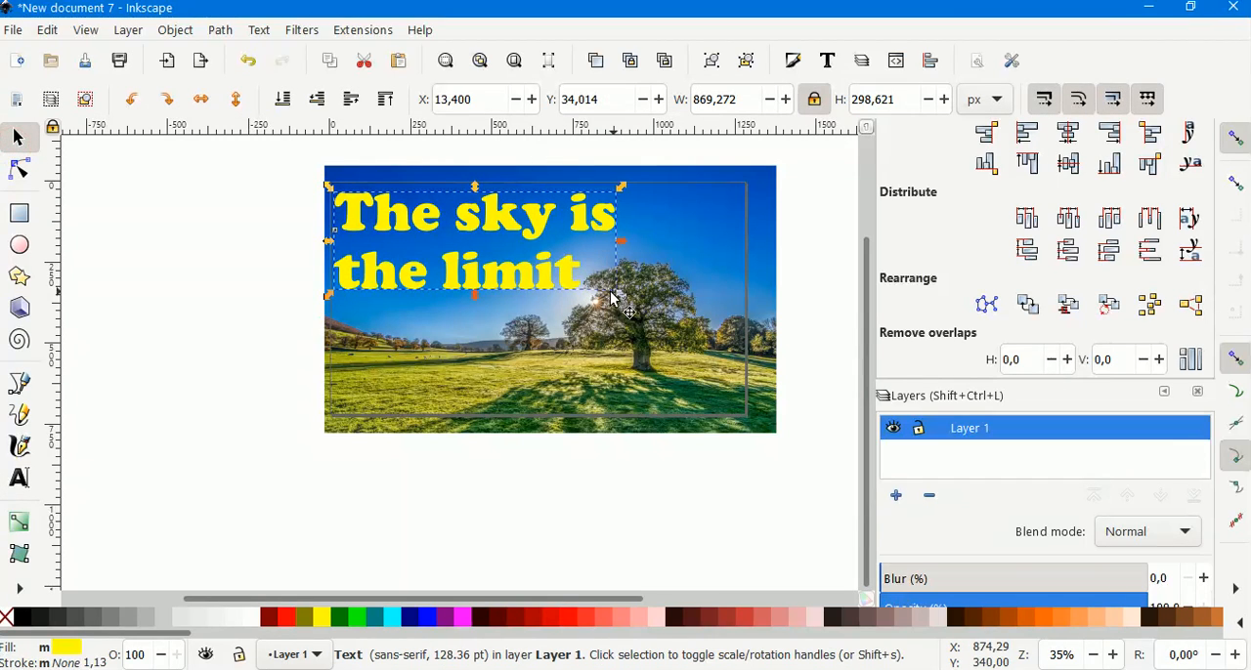
left_click_drag(622, 296, 634, 303)
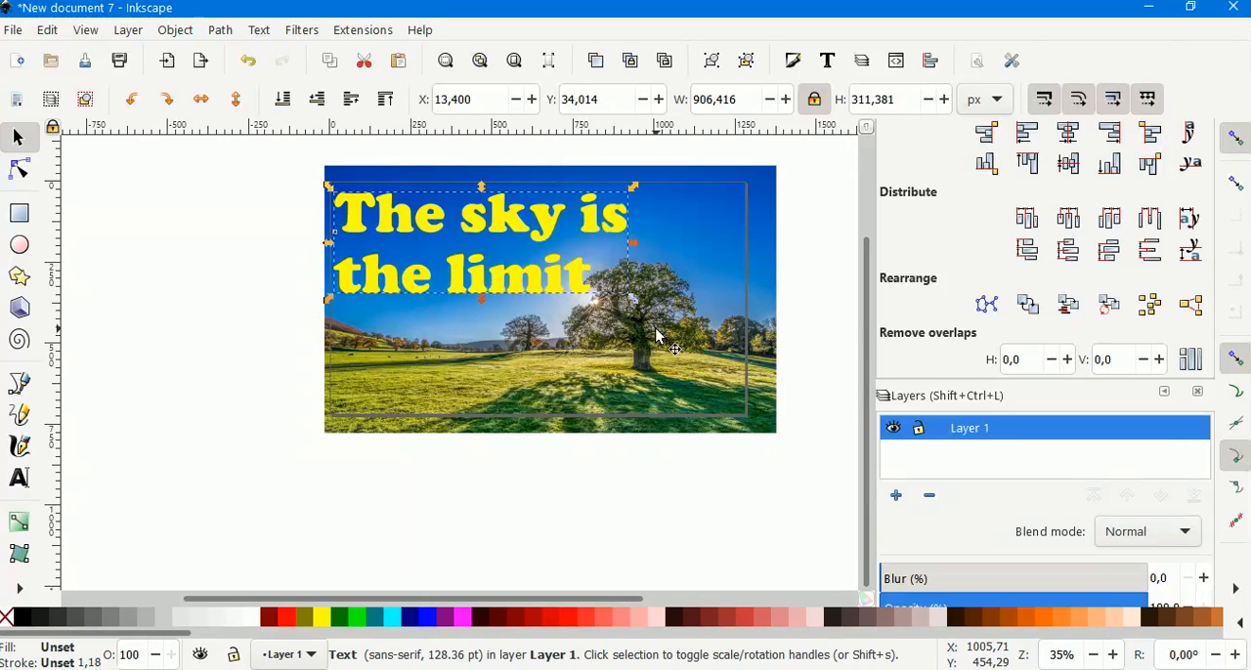
left_click_drag(392, 282, 390, 294)
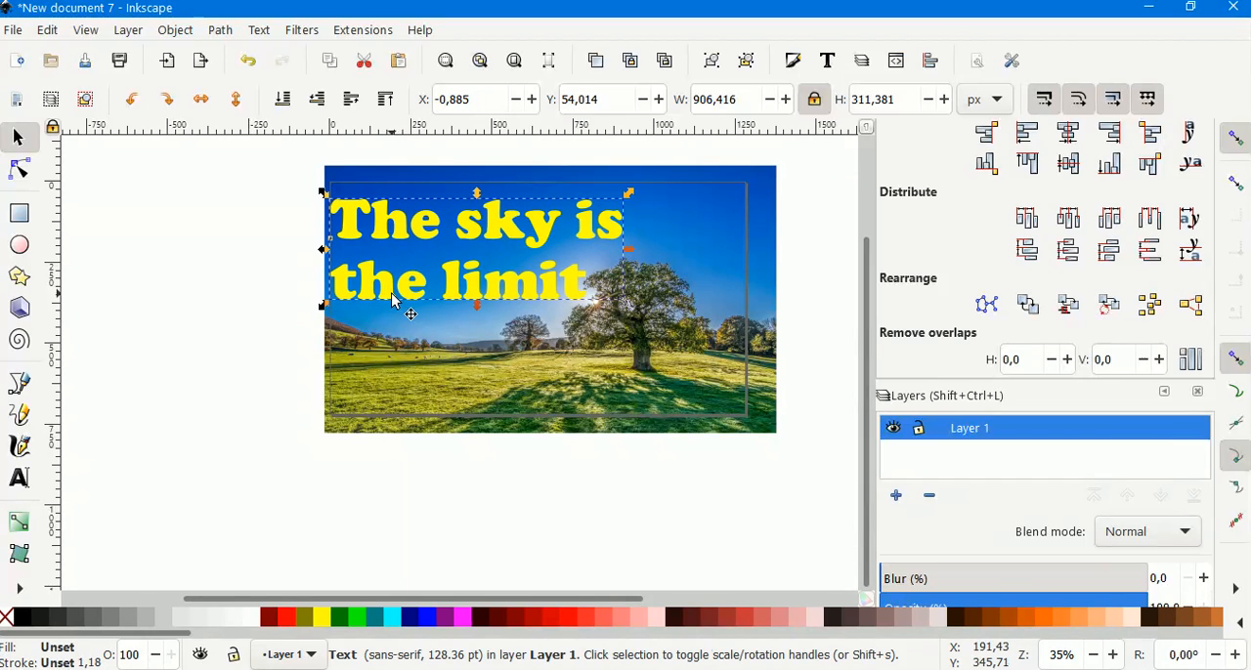
Nudge the title slightly to the right.
left_click(713, 358)
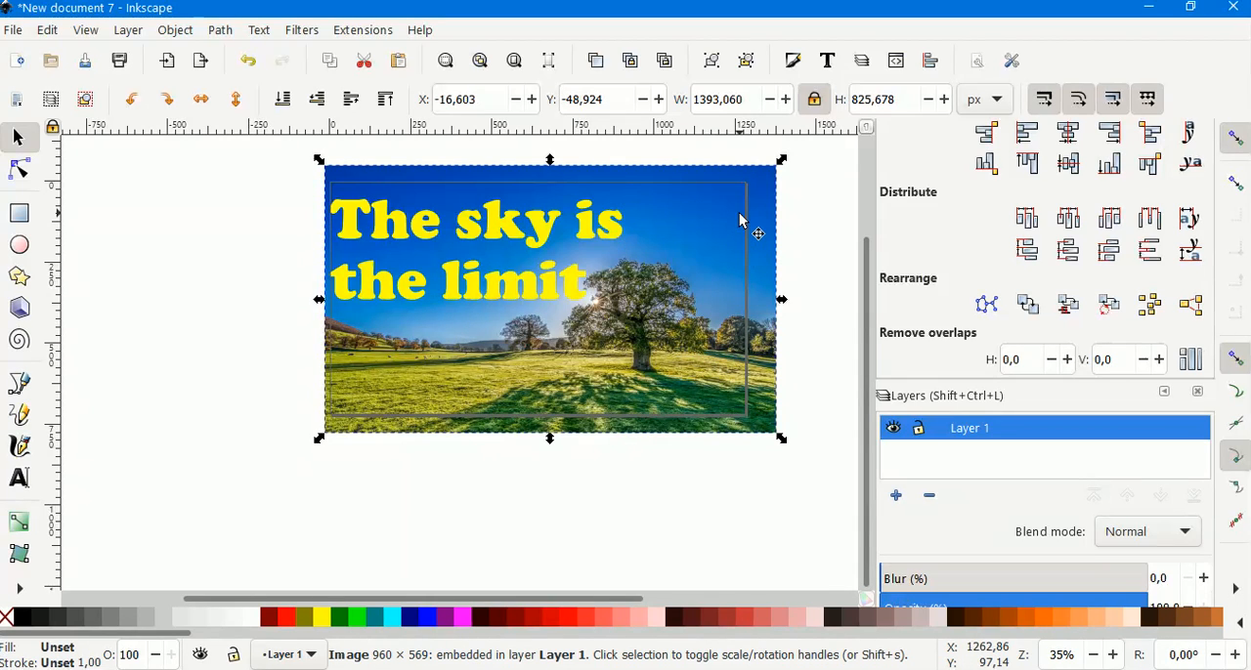
left_click(490, 235)
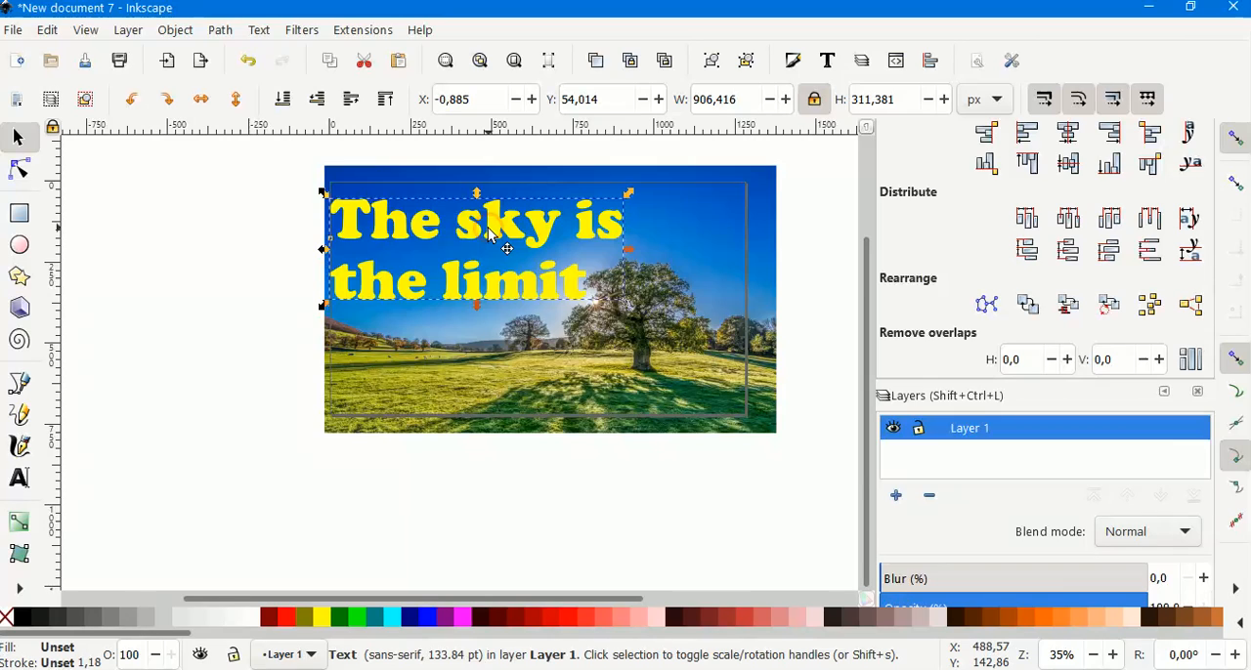
left_click_drag(490, 232, 496, 235)
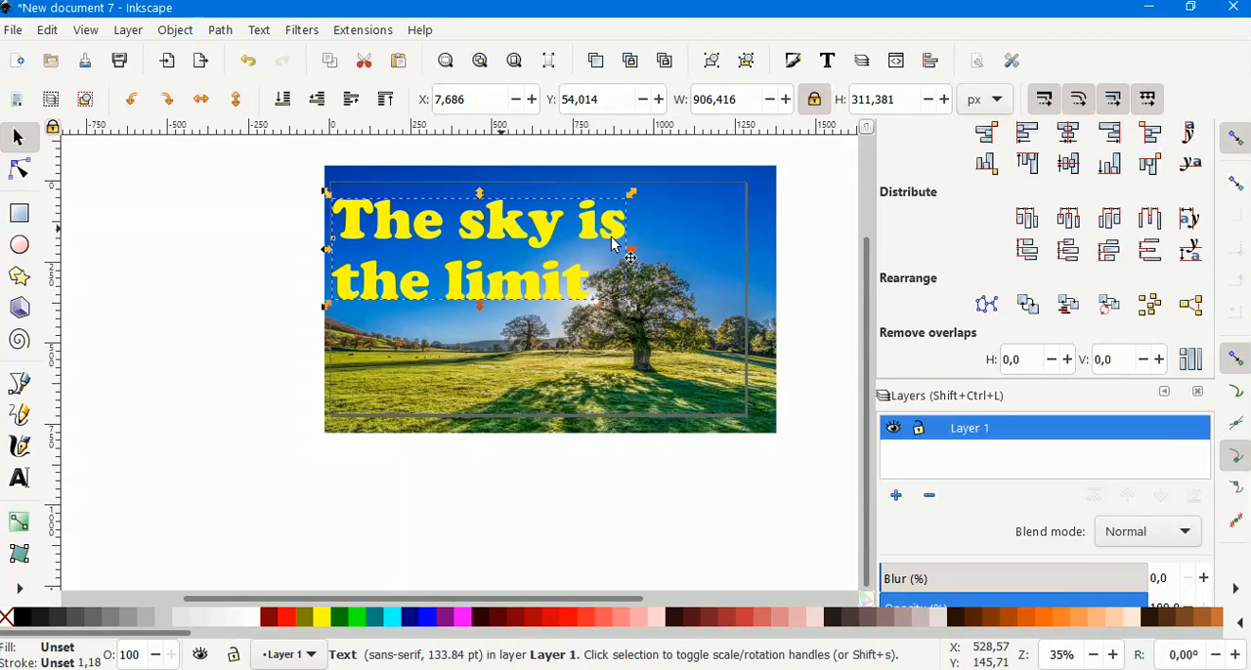
Enlarge the background photo so it covers the page's right edge, then deselect everything.
left_click(675, 277)
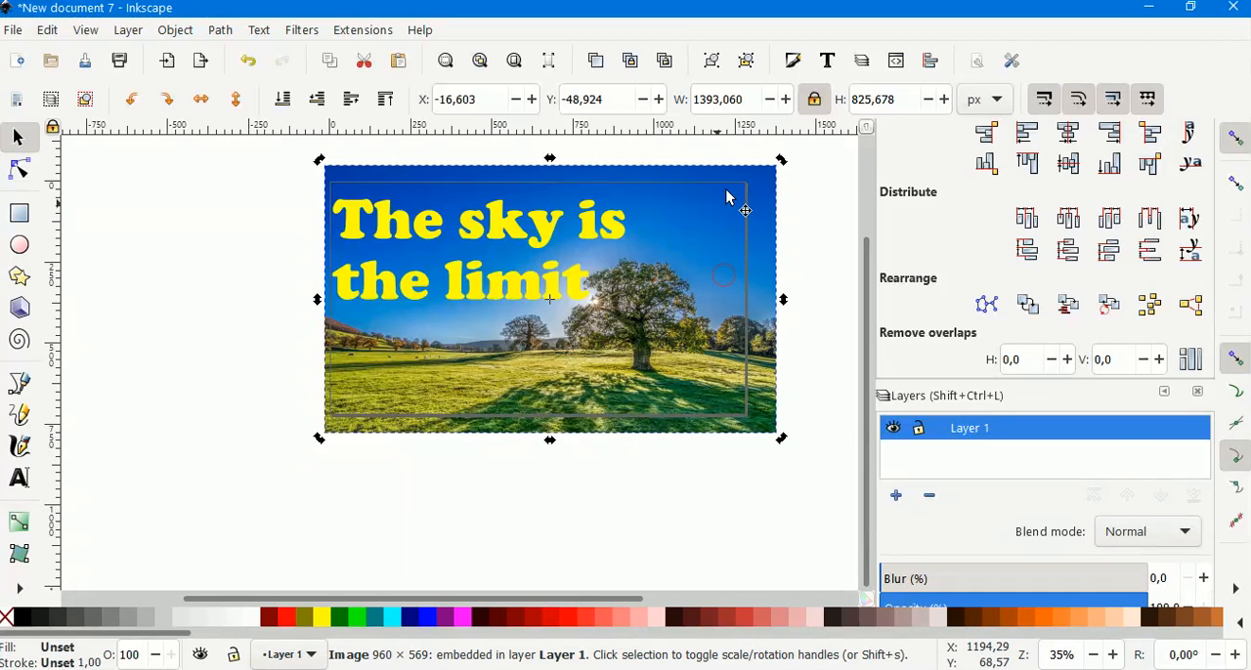
mouse_move(782, 159)
left_mouse_down()
mouse_move(791, 172)
mouse_move(796, 163)
left_mouse_up()
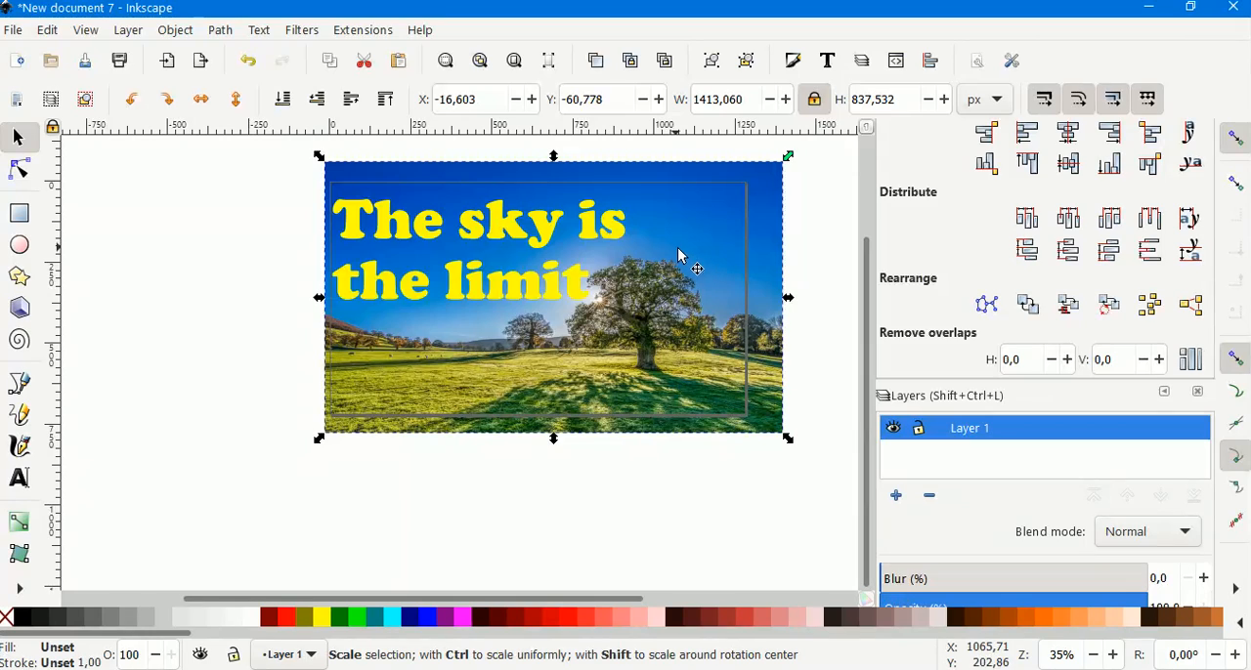
left_click(809, 265)
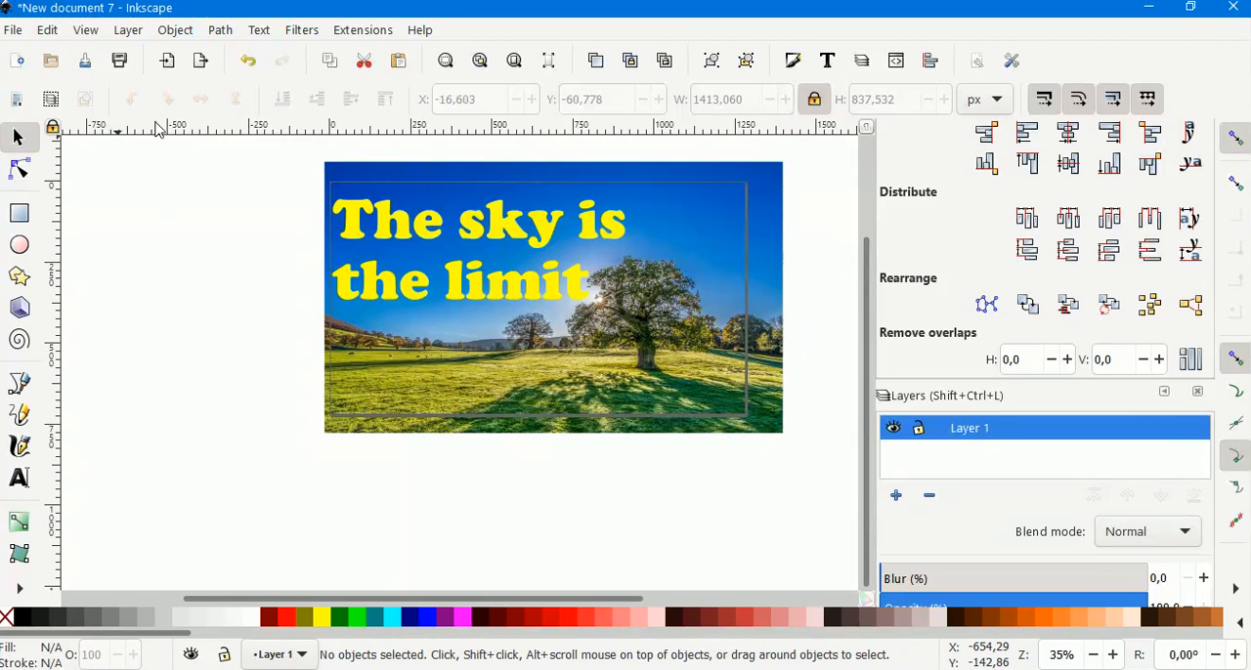
Open the PNG export dialog and set the export area to Page.
left_click(200, 61)
left_click(923, 197)
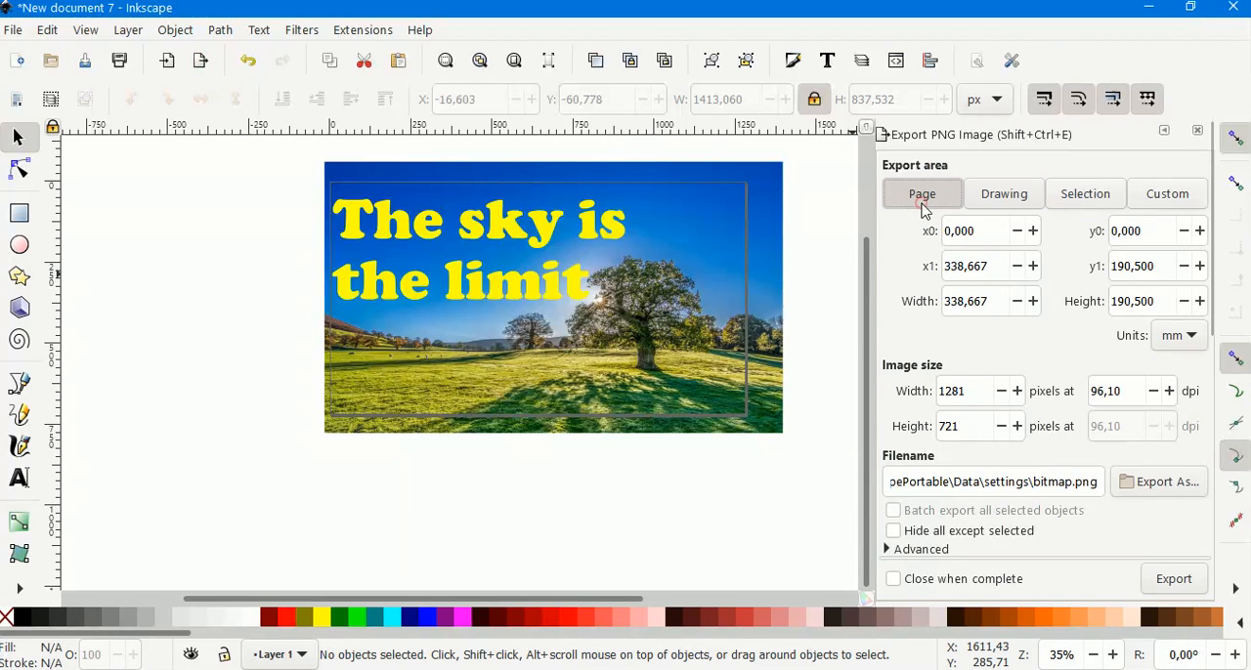
Export the page as a PNG named "experiencia 2" into the "captura de ecra" folder.
left_click(1155, 484)
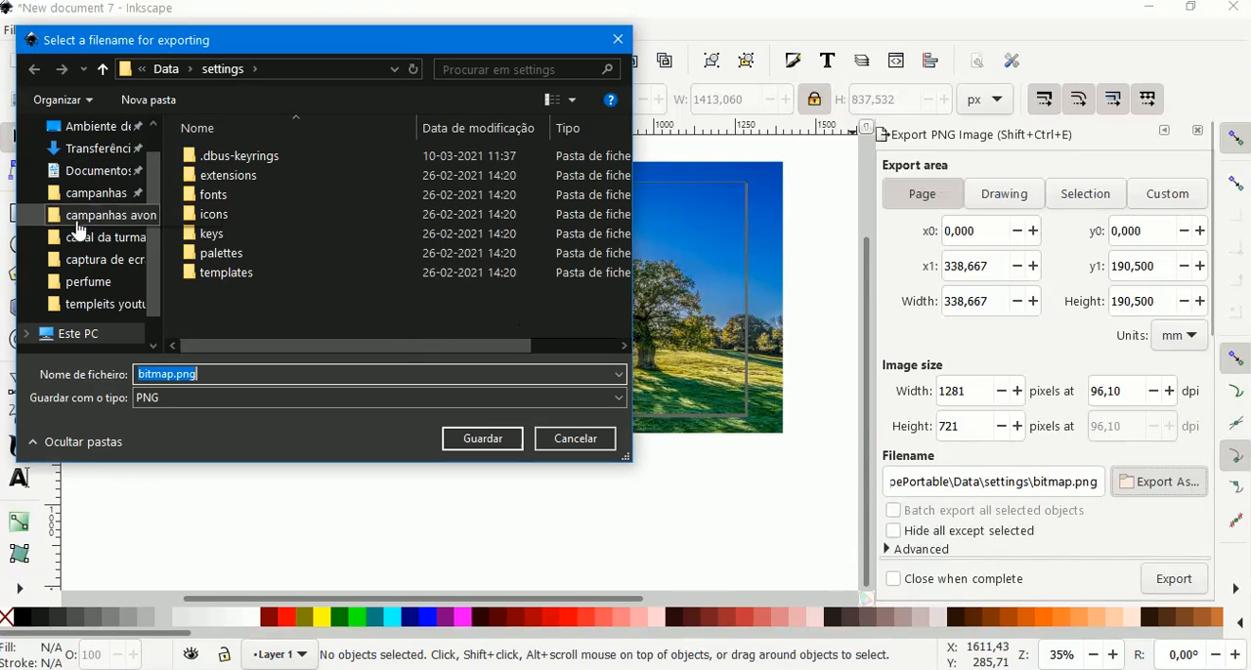
left_click(77, 273)
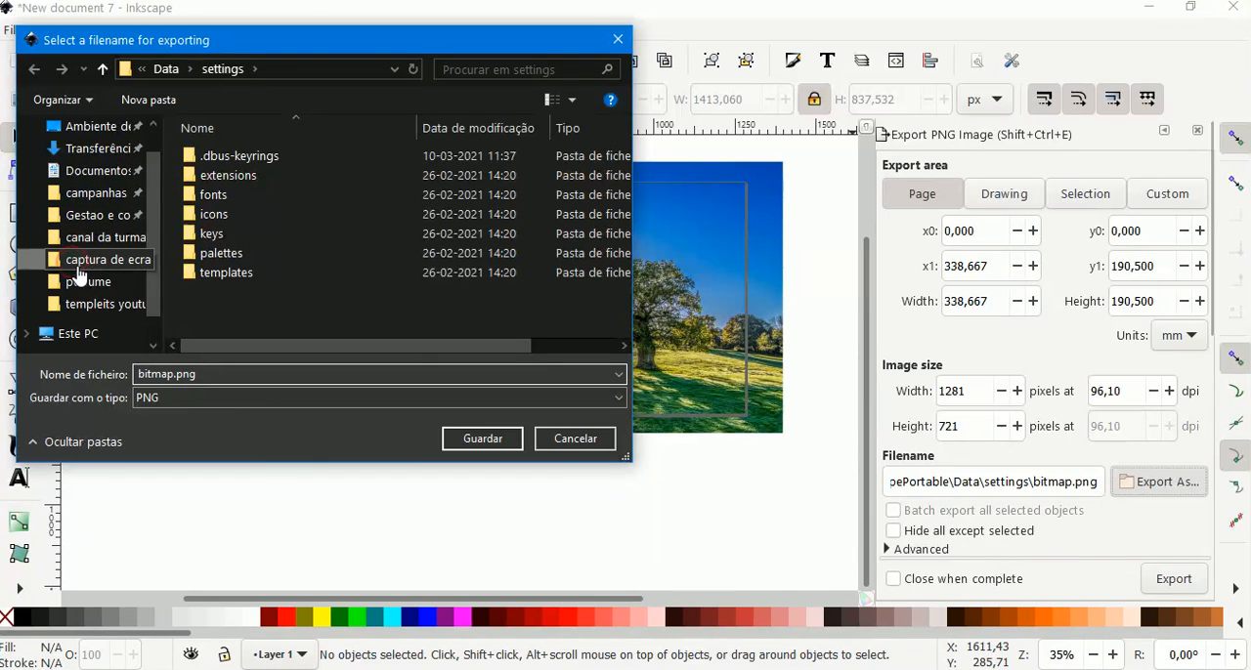
left_click(198, 377)
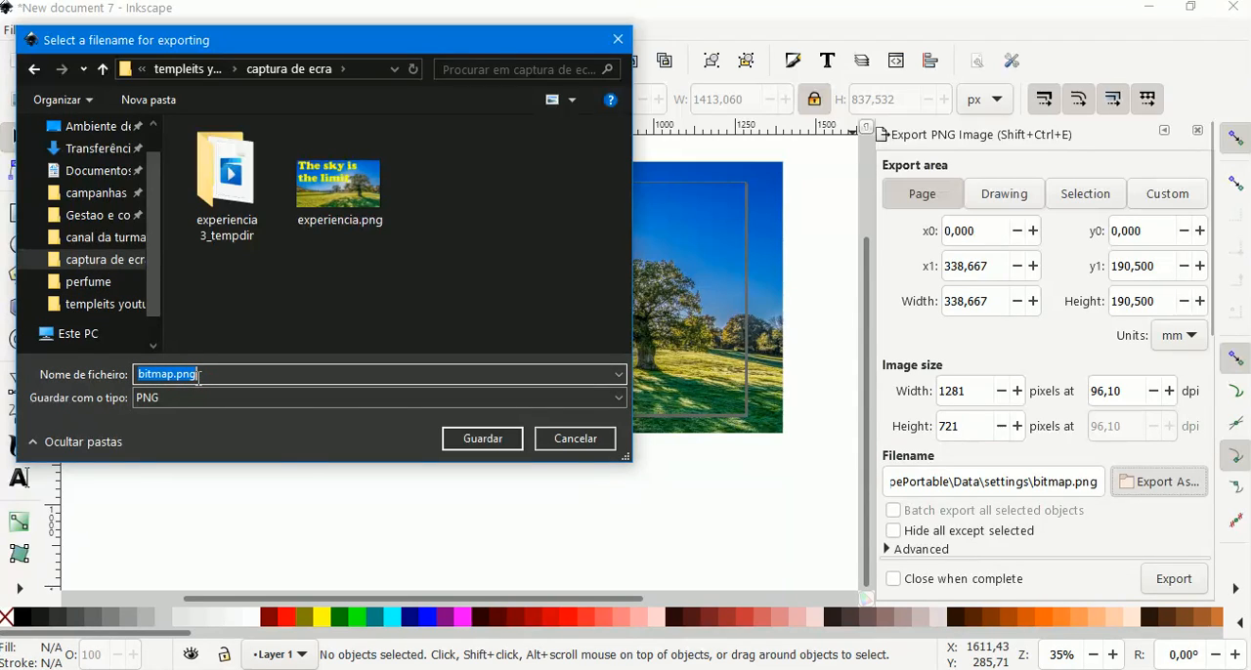
type("experiencia 3")
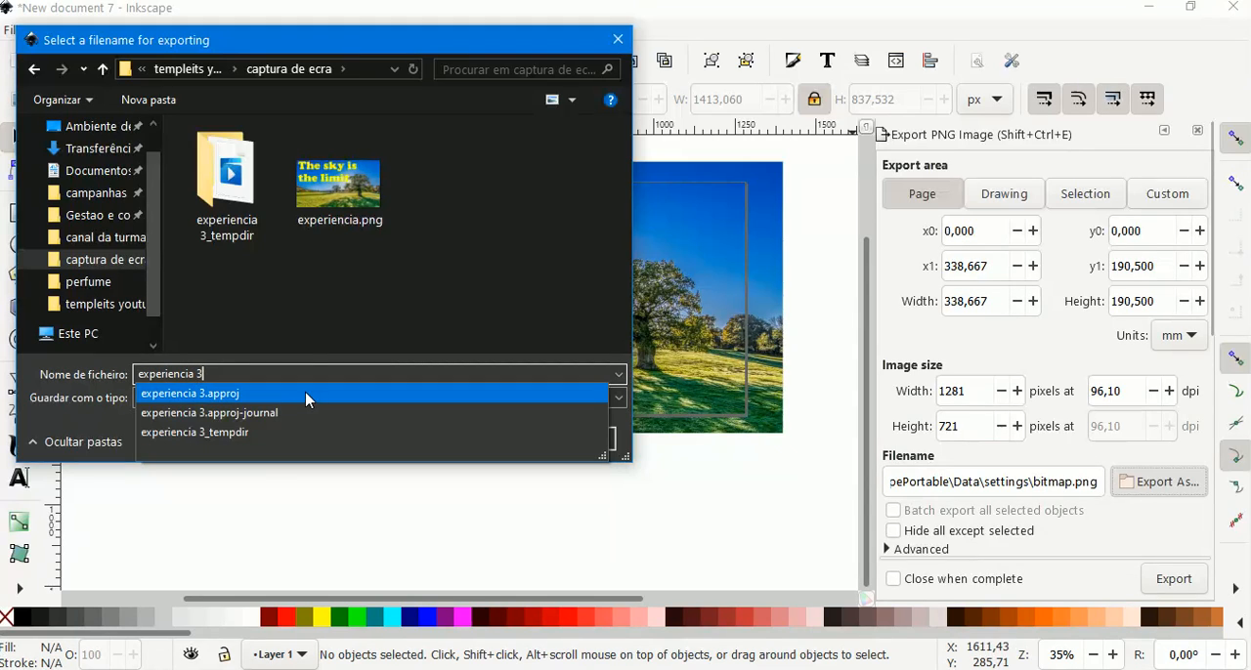
left_click(308, 310)
left_click(239, 370)
left_click(237, 368)
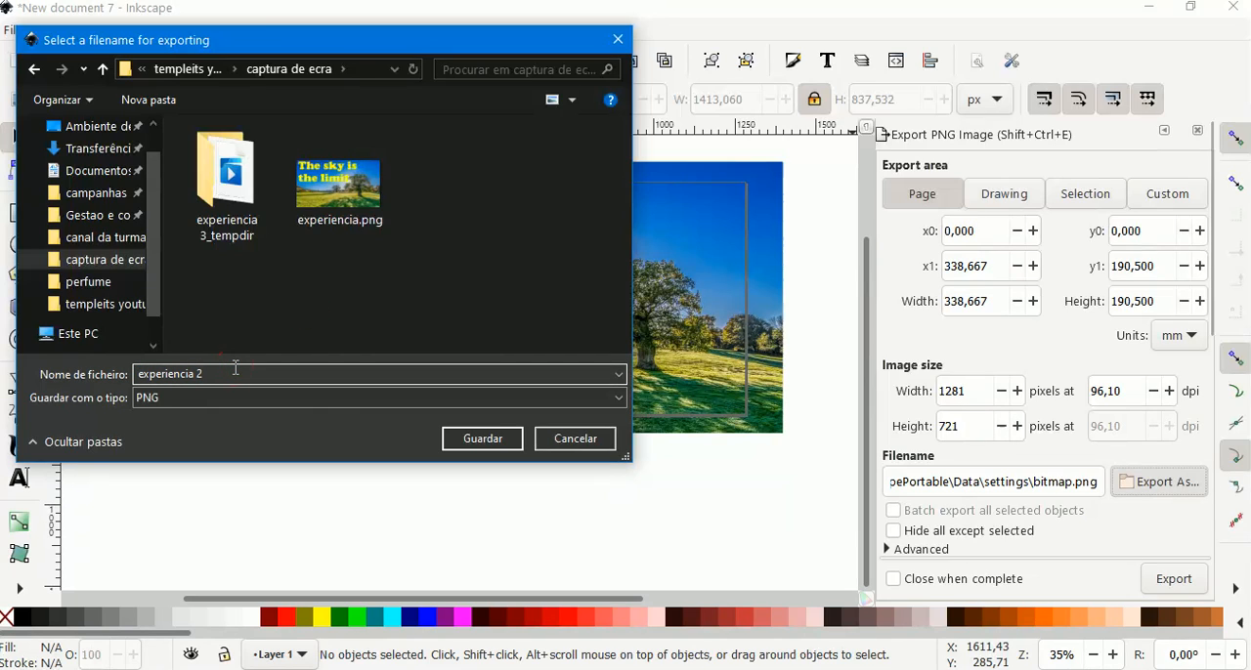
left_click(483, 439)
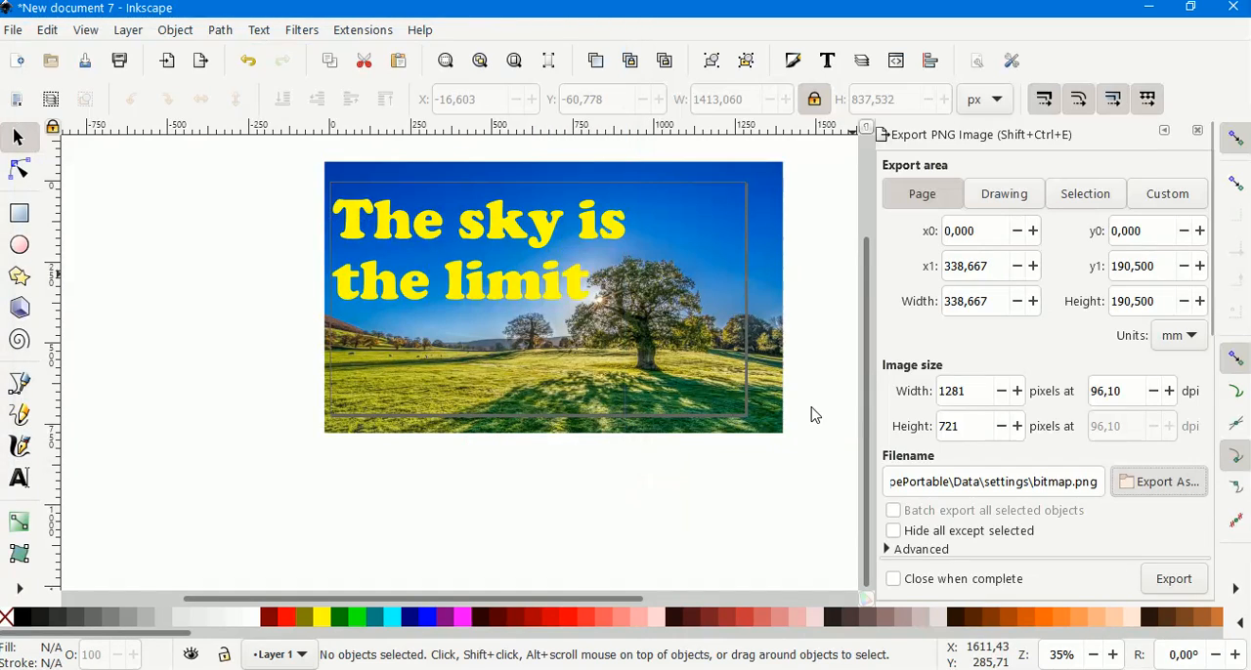
left_click(1177, 578)
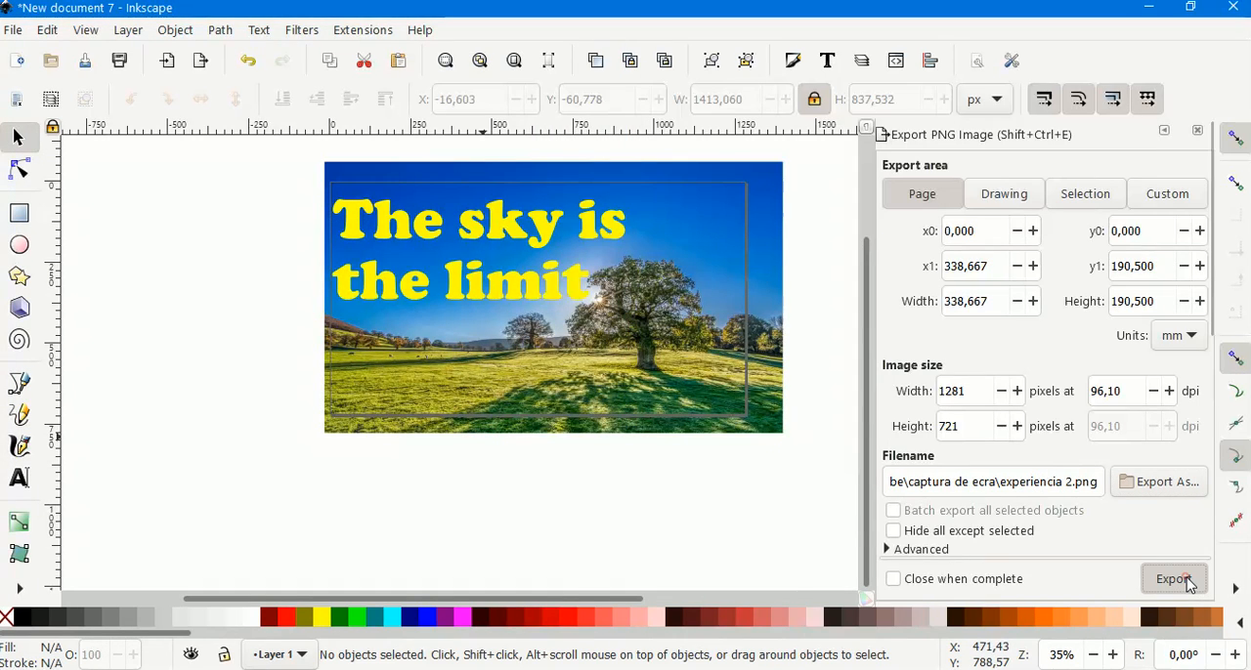